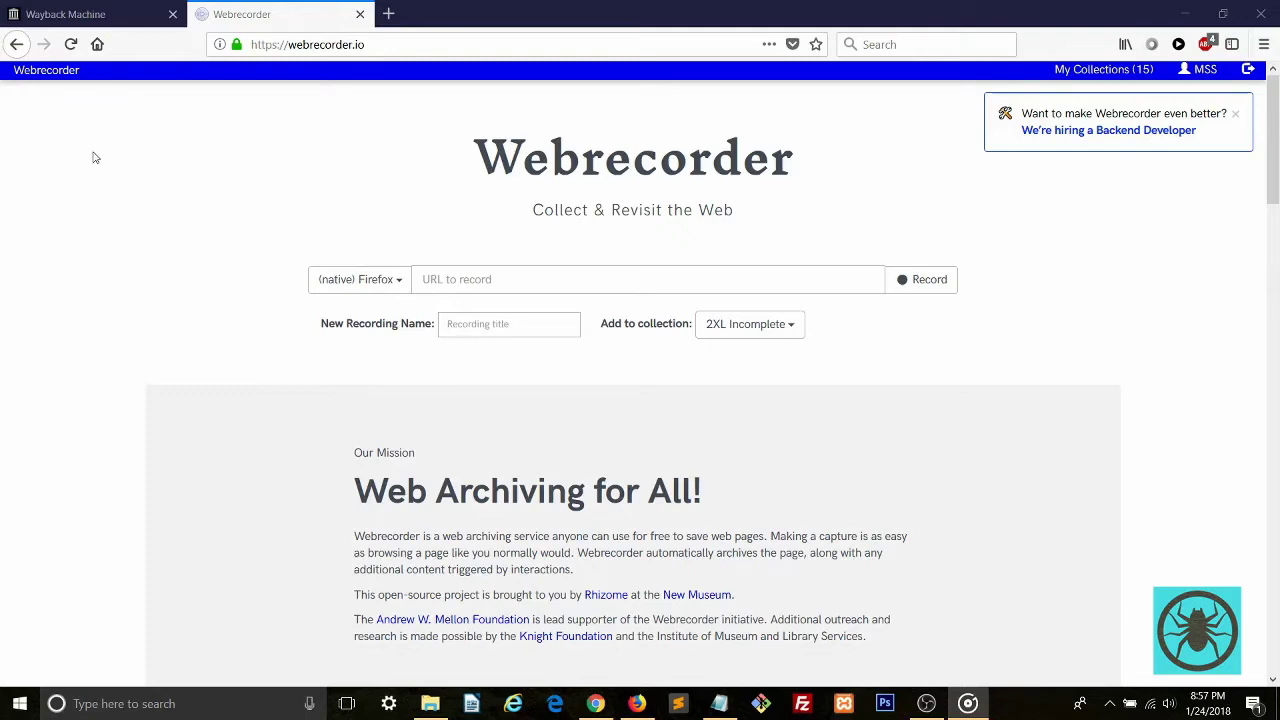
# Search the Wayback Machine for makingspidersense.com
pyautogui.click(100, 14)
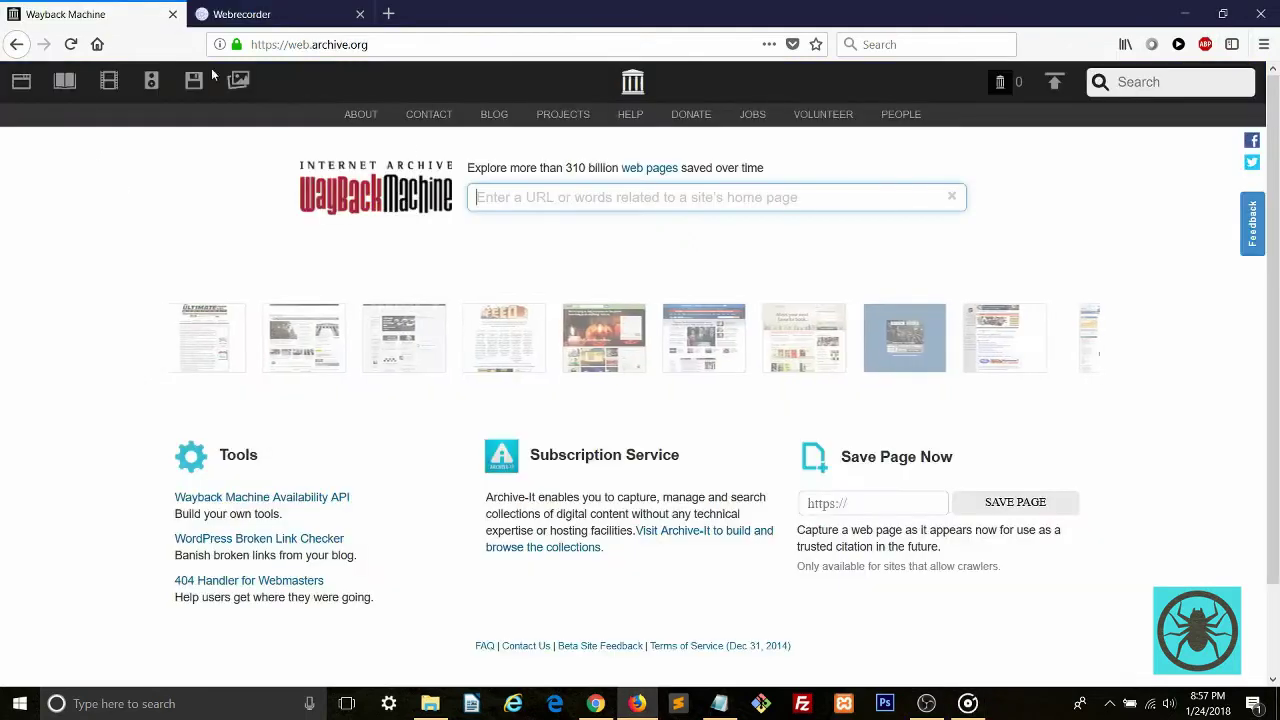
pyautogui.write('makin')
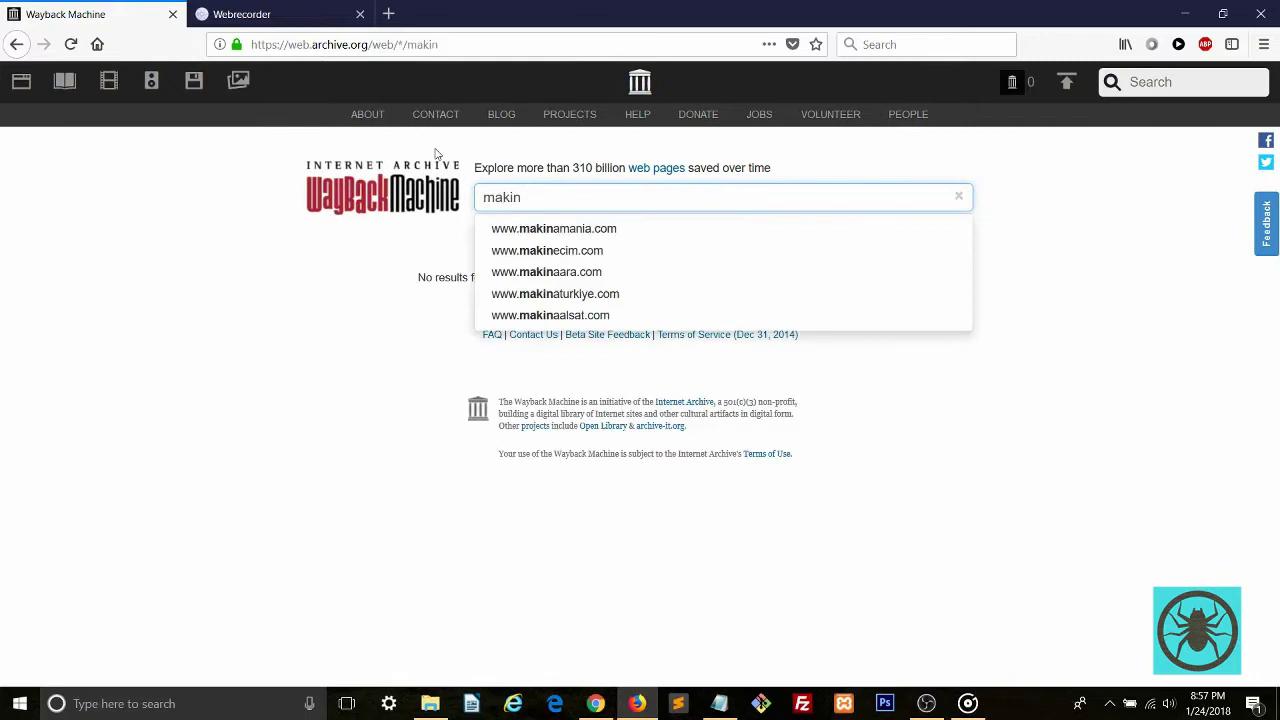
pyautogui.write('gspidersense')
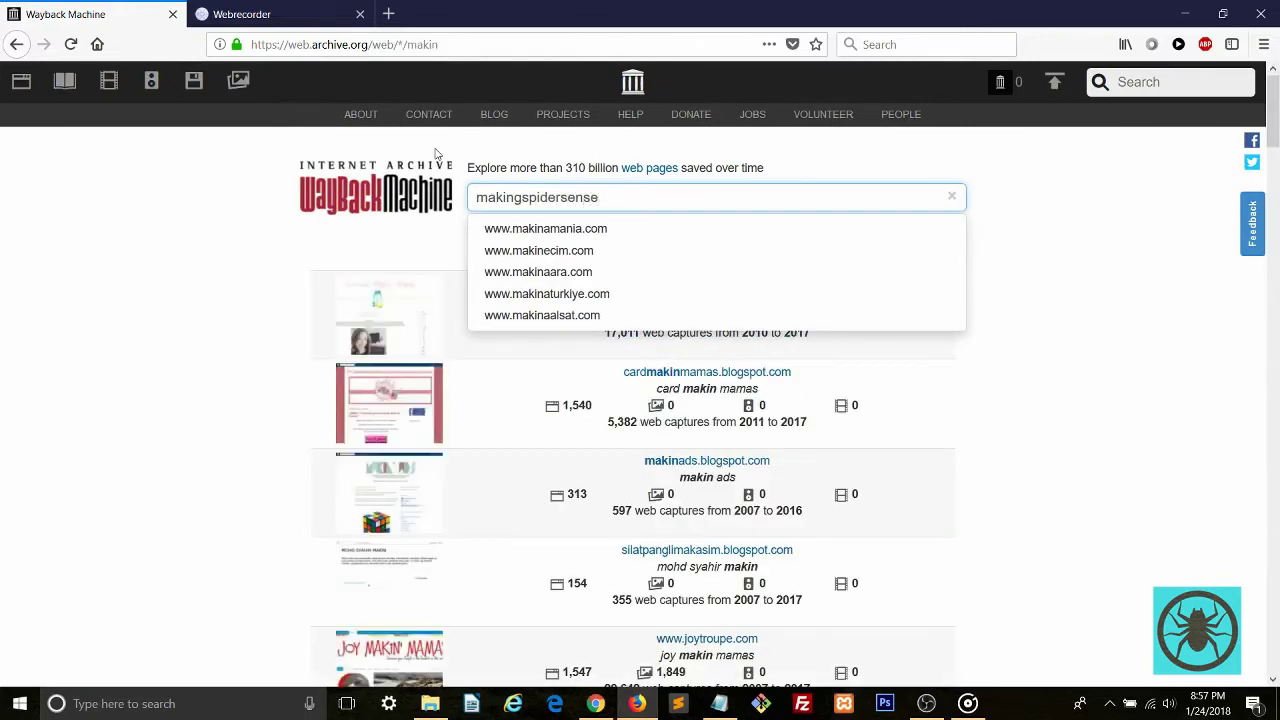
pyautogui.write('.com')
pyautogui.press('Return')
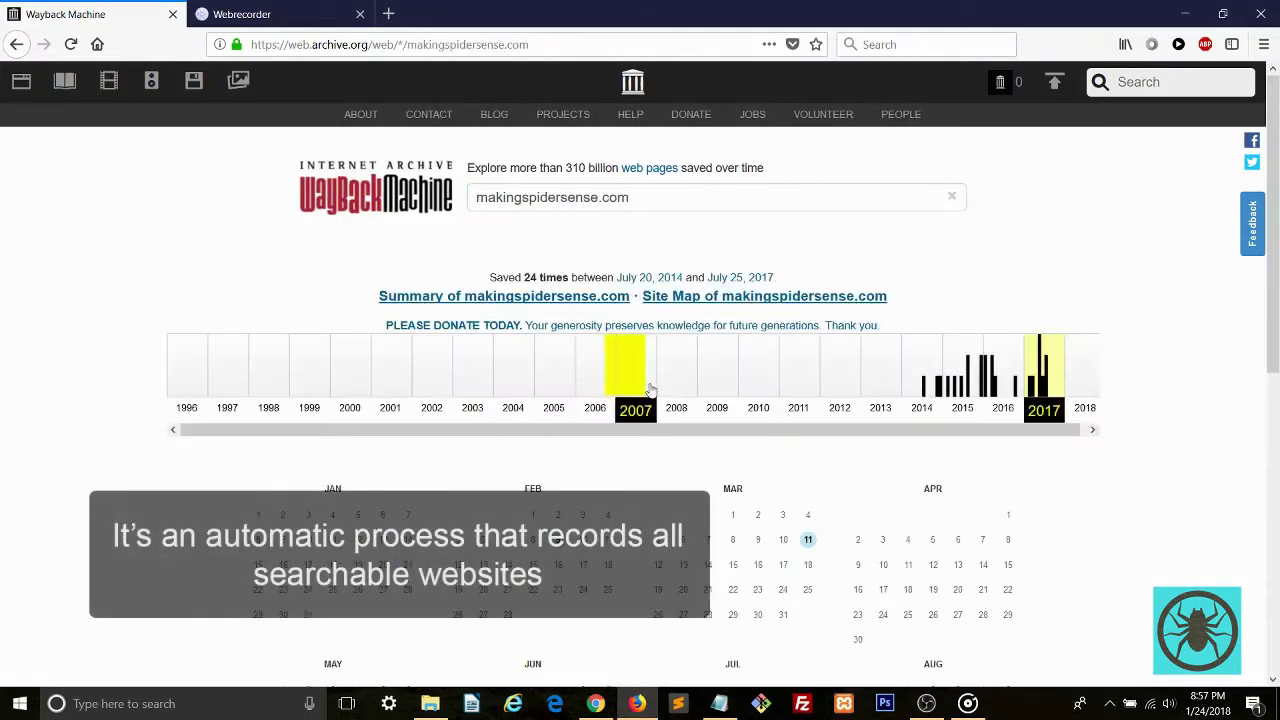
# Open the 11 March 2017 capture of makingspidersense.com and scroll through it
pyautogui.click(808, 549)
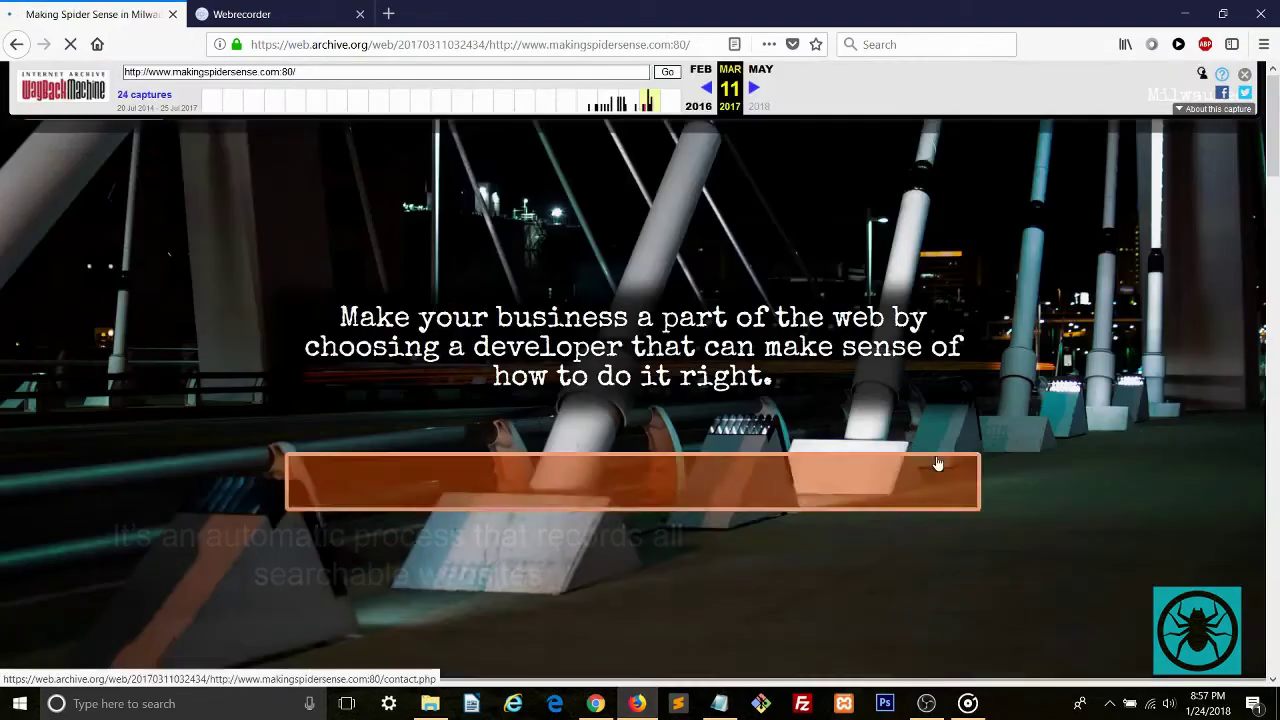
pyautogui.scroll(-10, 762, 379)
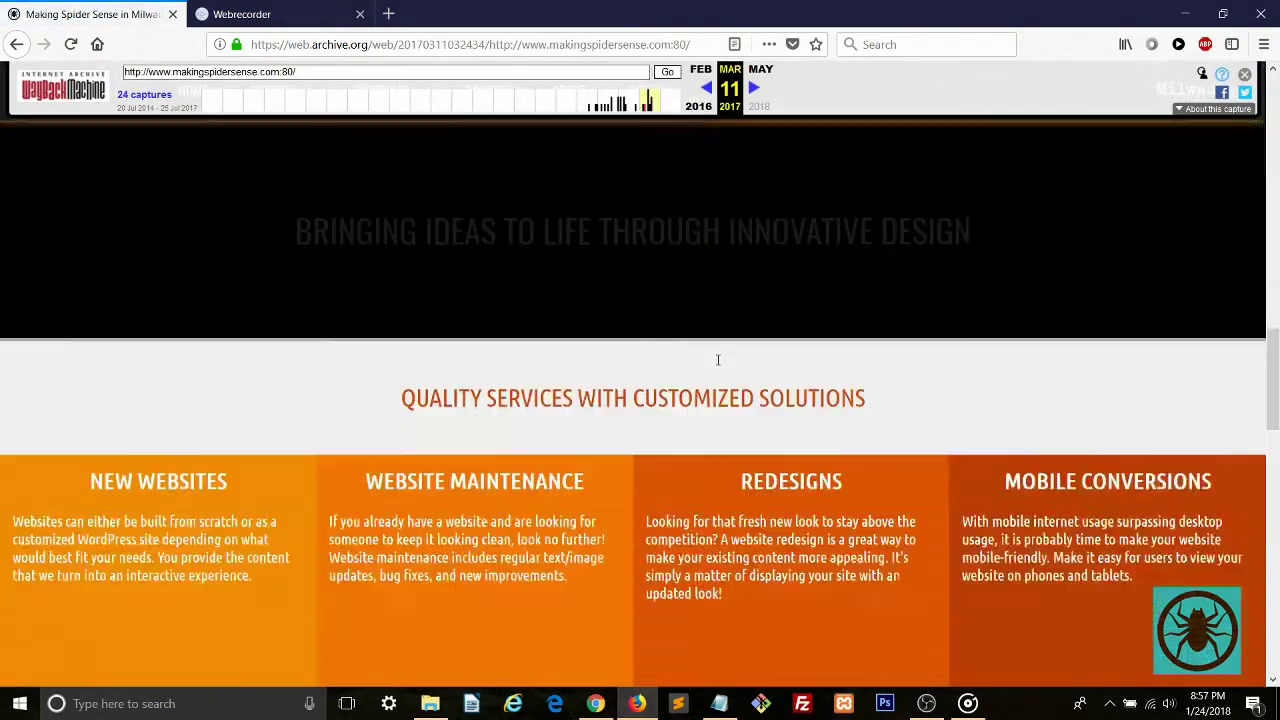
pyautogui.scroll(-2, 710, 355)
pyautogui.scroll(4, 702, 351)
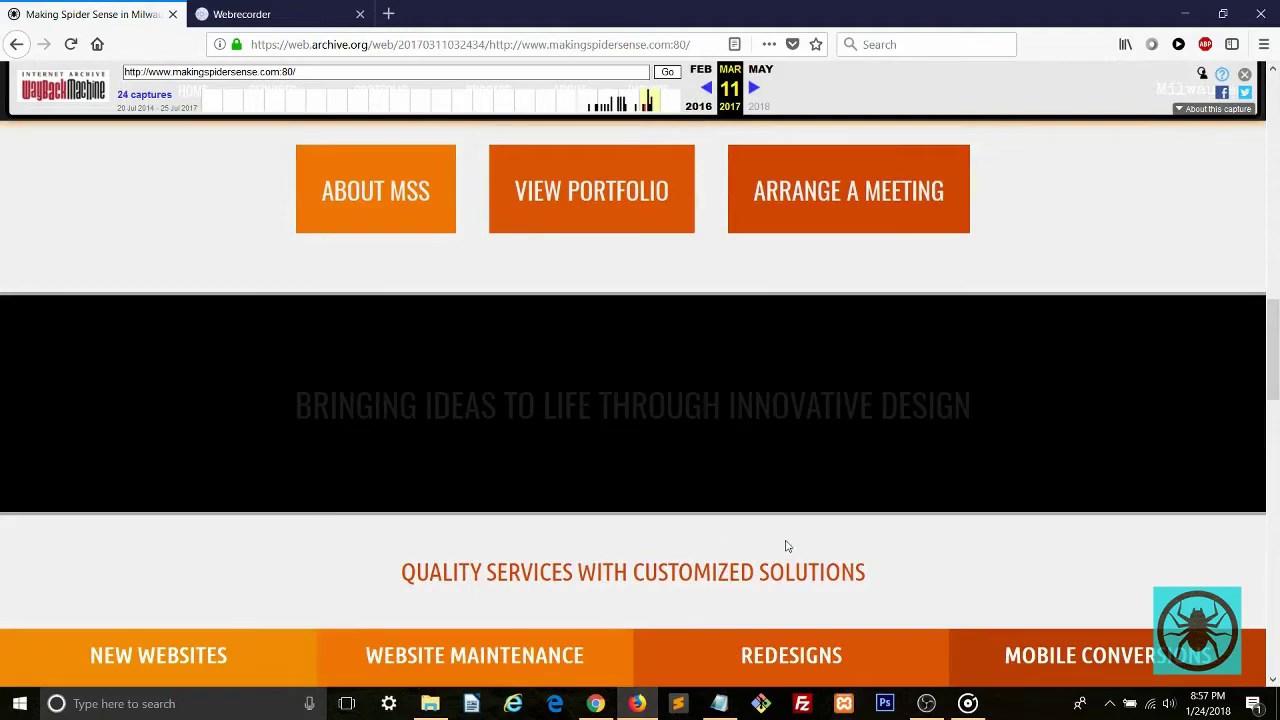
pyautogui.scroll(-10, 786, 546)
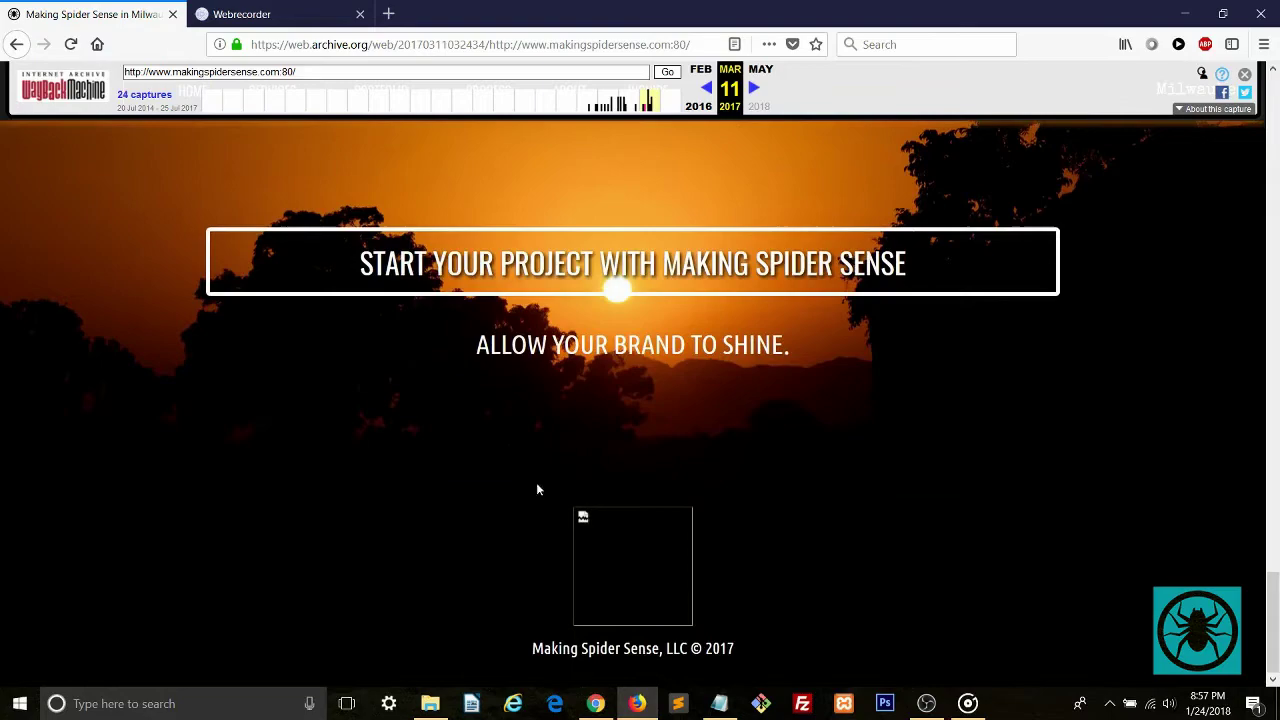
pyautogui.scroll(8, 619, 457)
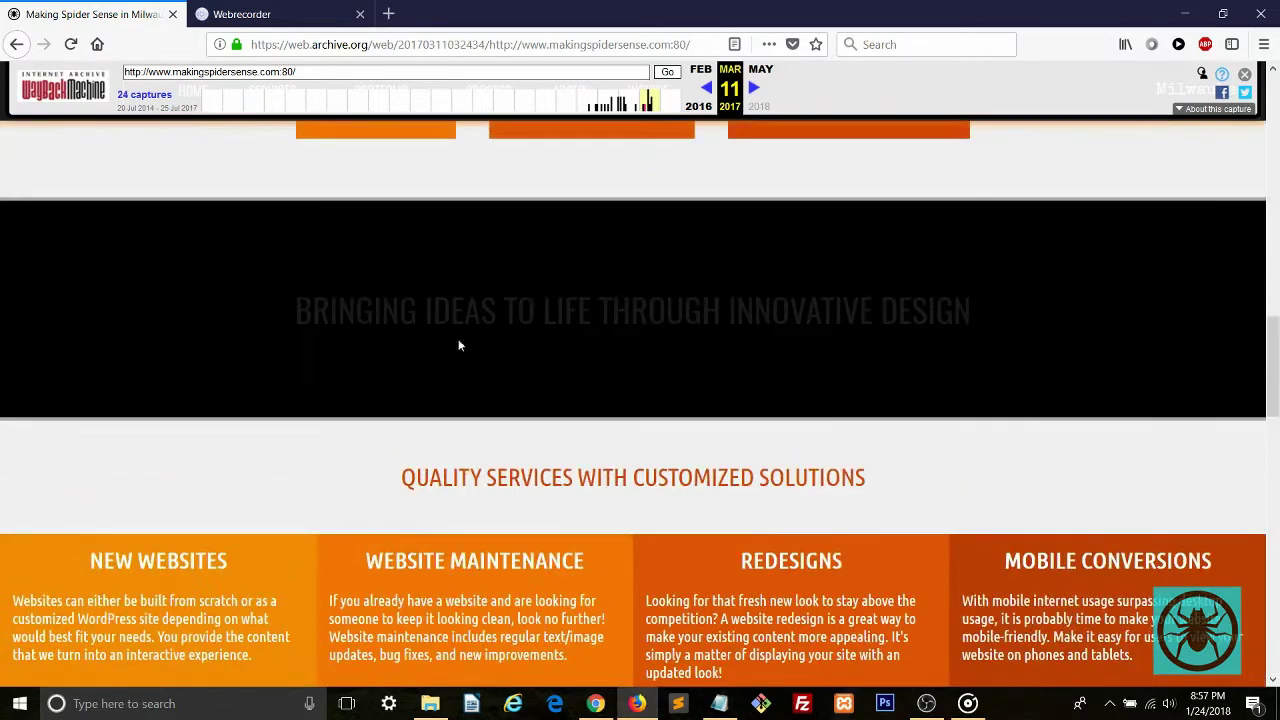
# Review makingspidersense.com's 2017 capture calendar, including Jul 25, then return to Webrecorder
pyautogui.click(15, 43)
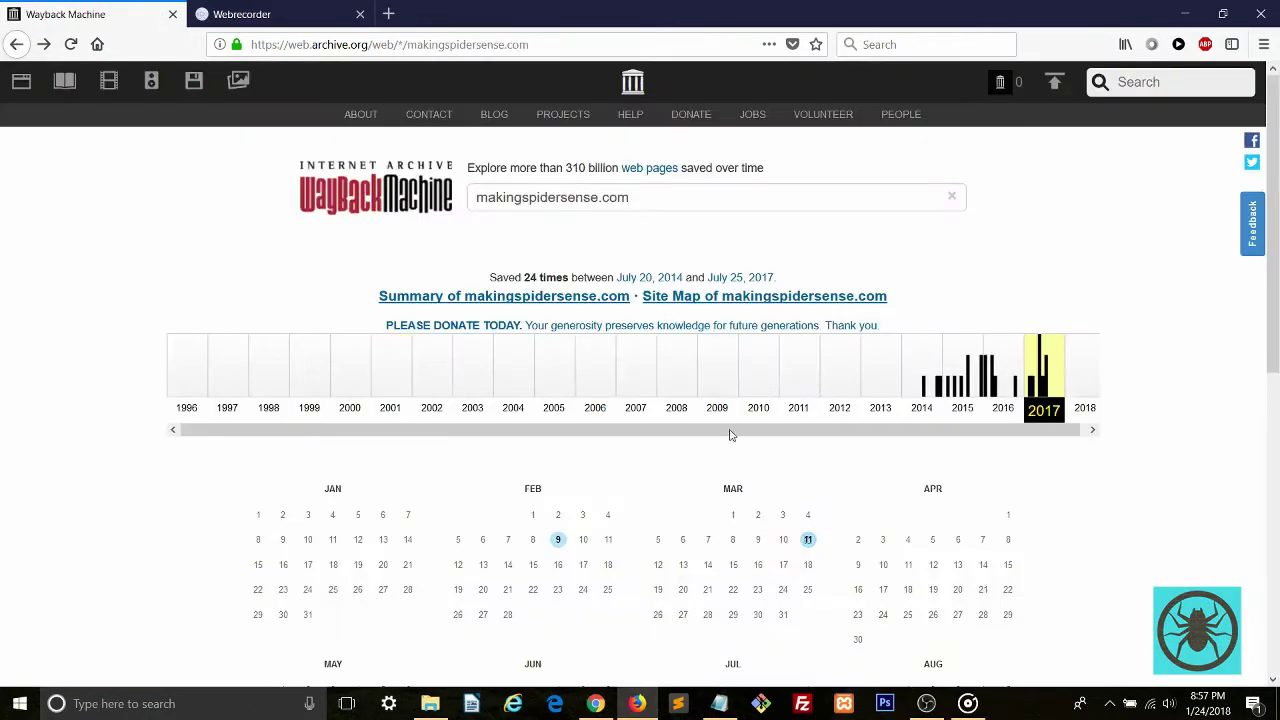
pyautogui.scroll(-5, 700, 380)
pyautogui.scroll(2, 650, 280)
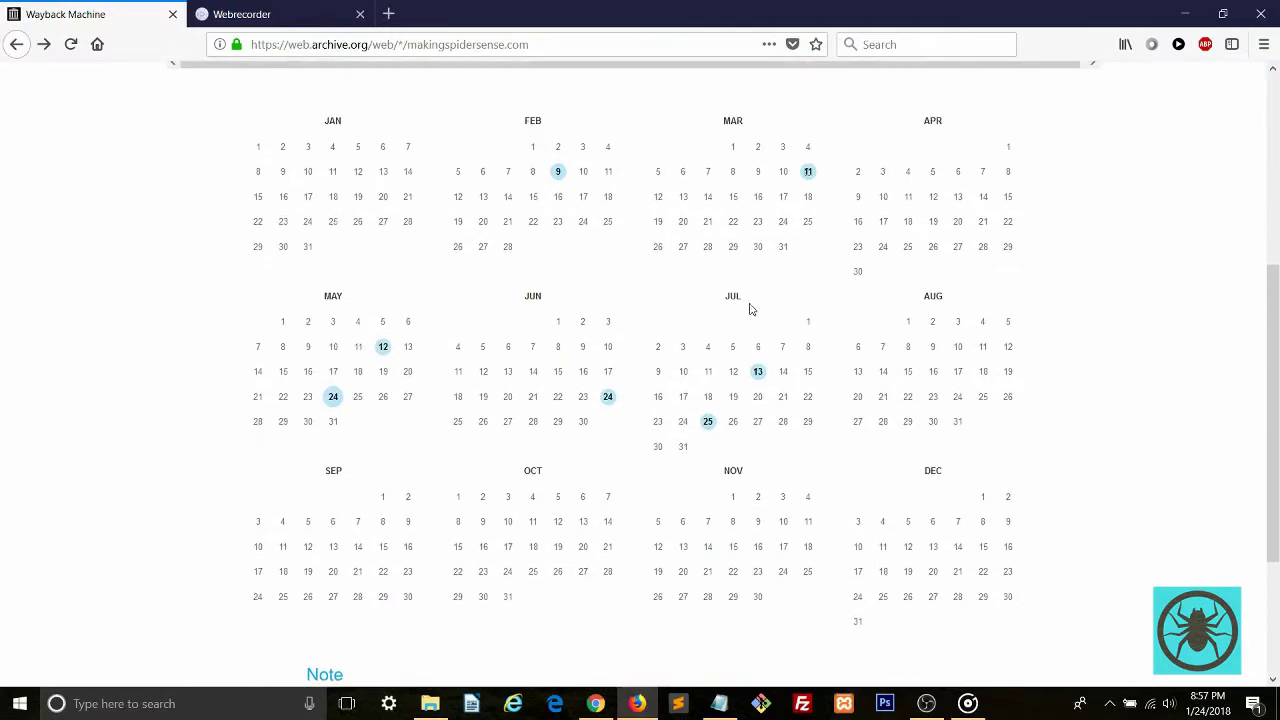
pyautogui.moveTo(708, 423)
pyautogui.click(285, 14)
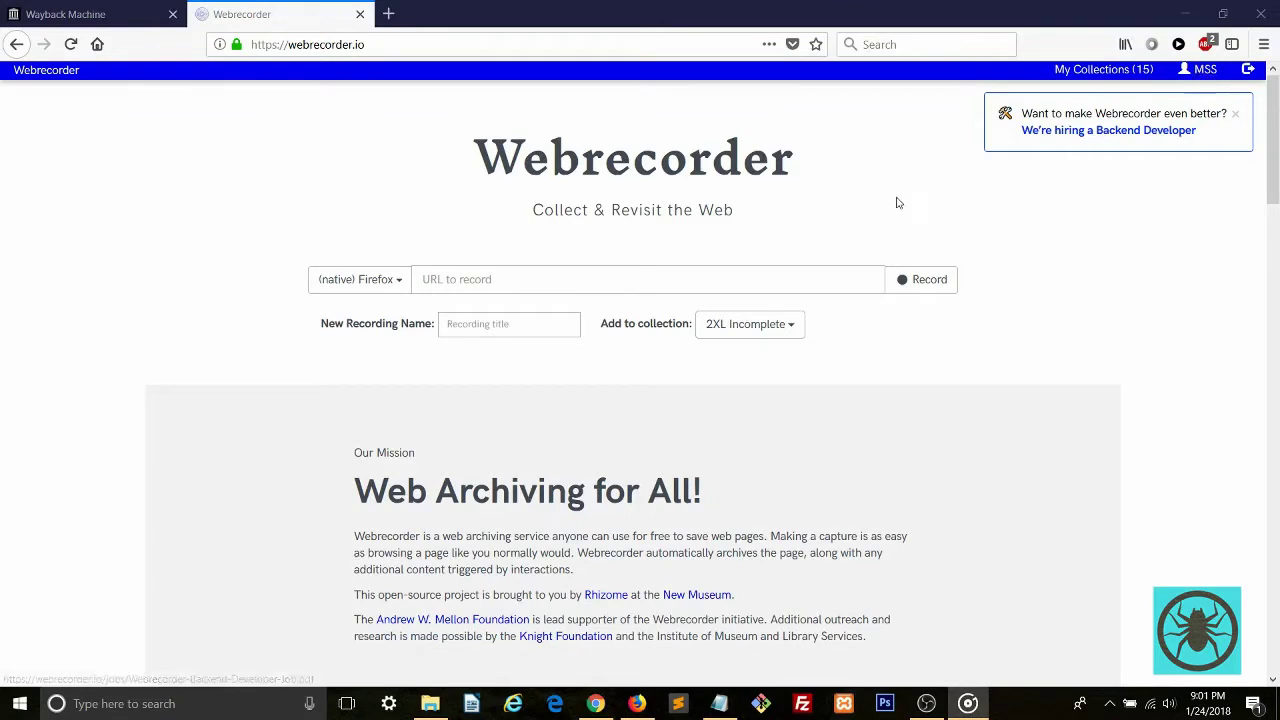
# Enter midwestvaporpro.com as the URL to record
pyautogui.click(549, 279)
pyautogui.write('midw')
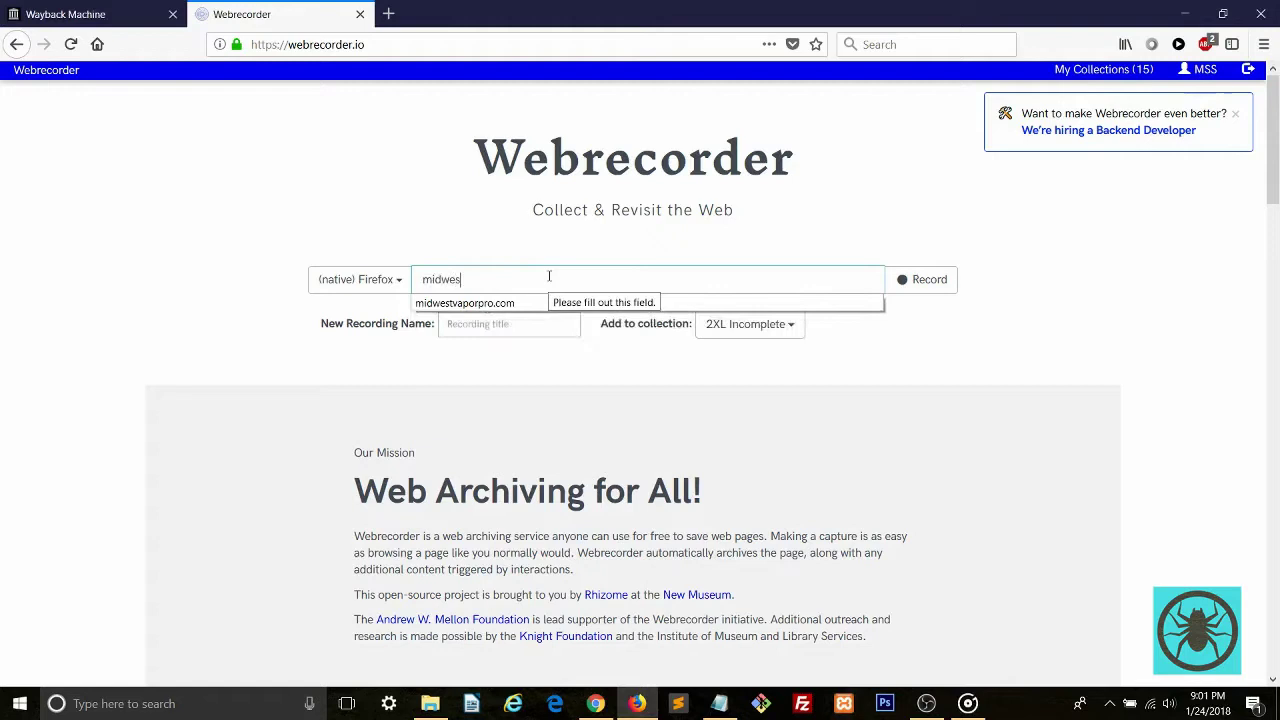
pyautogui.write('es')
pyautogui.press('Down')
pyautogui.press('Return')
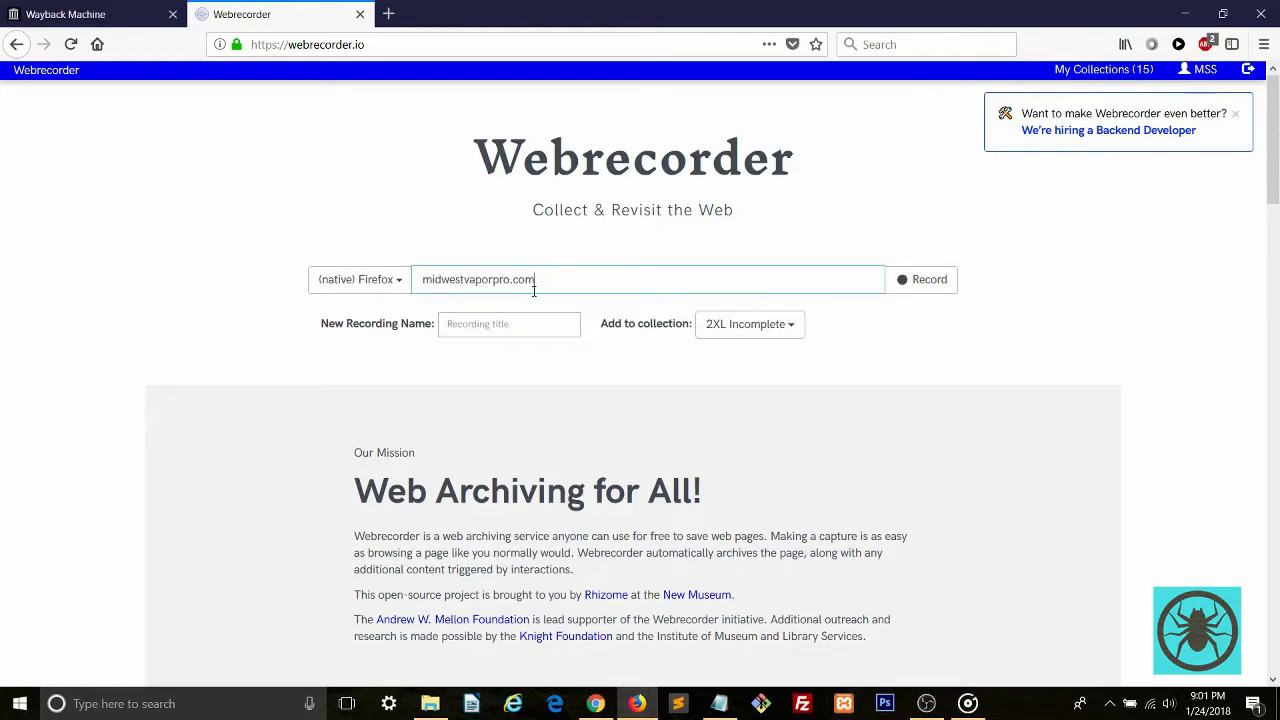
# Name the recording '1-24-18 Before any work', keeping the default recording browser
pyautogui.click(508, 321)
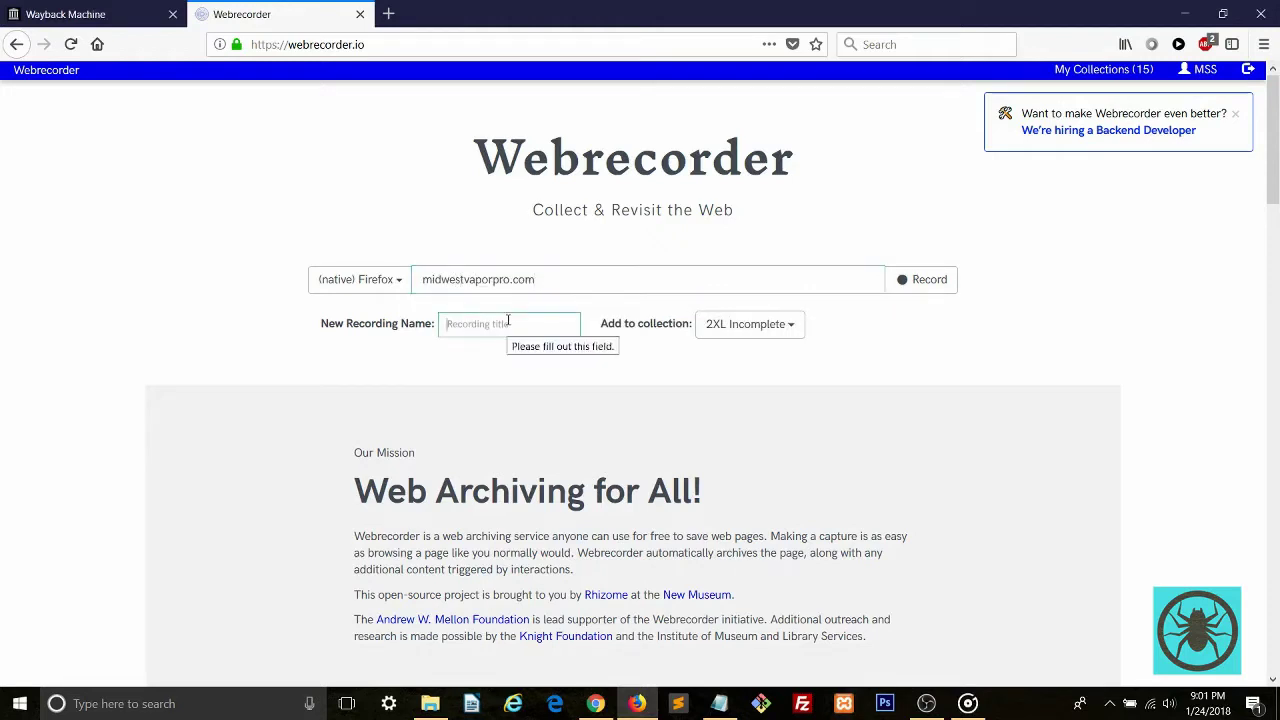
pyautogui.click(355, 279)
pyautogui.click(355, 279)
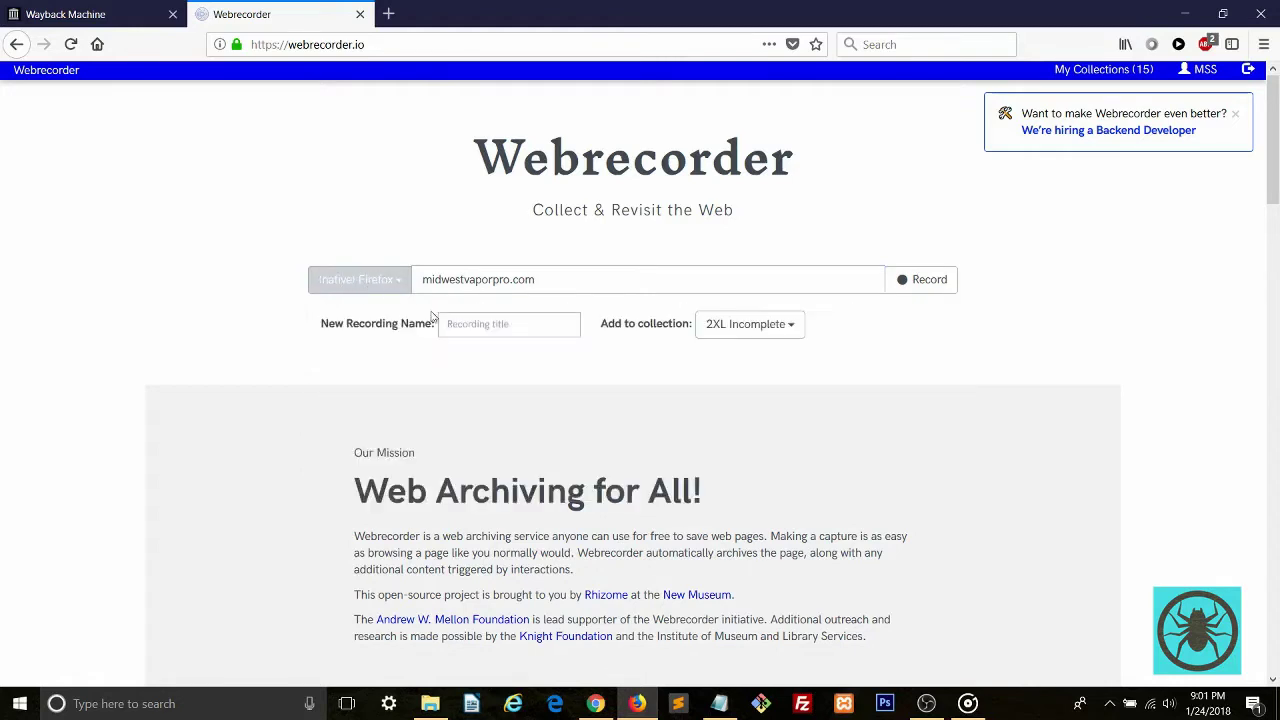
pyautogui.click(475, 330)
pyautogui.write('1')
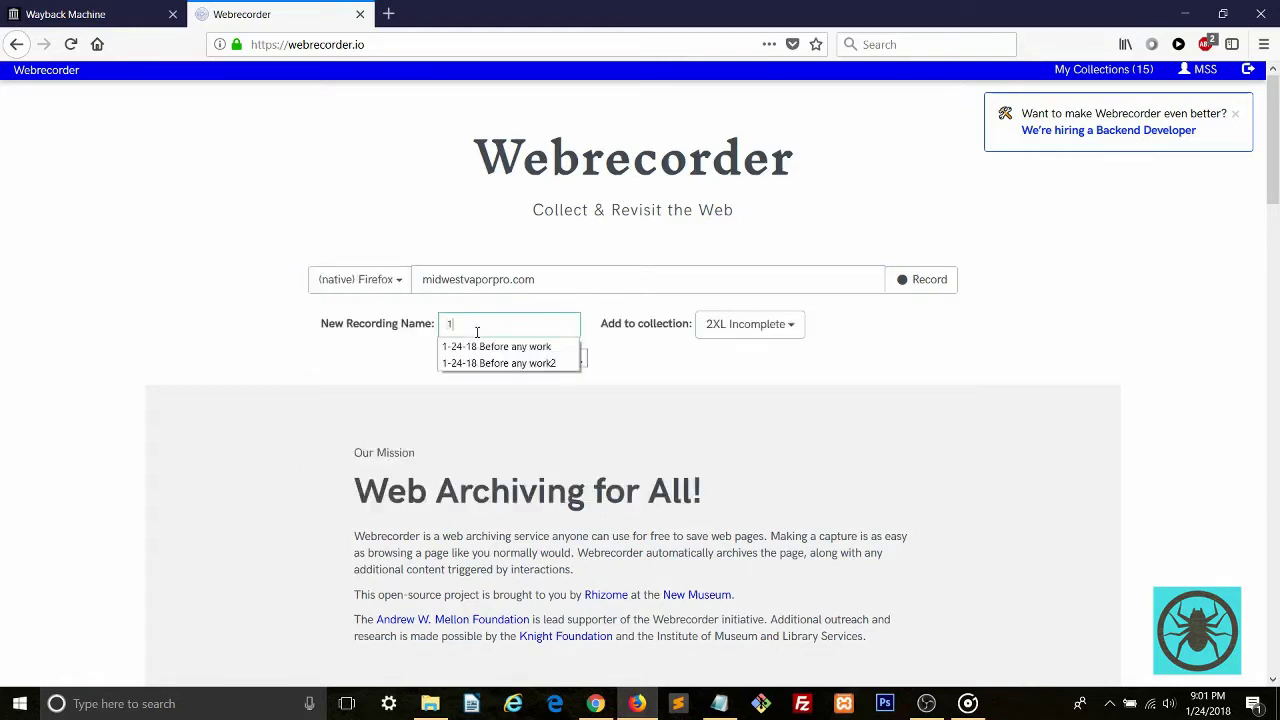
pyautogui.write('-24')
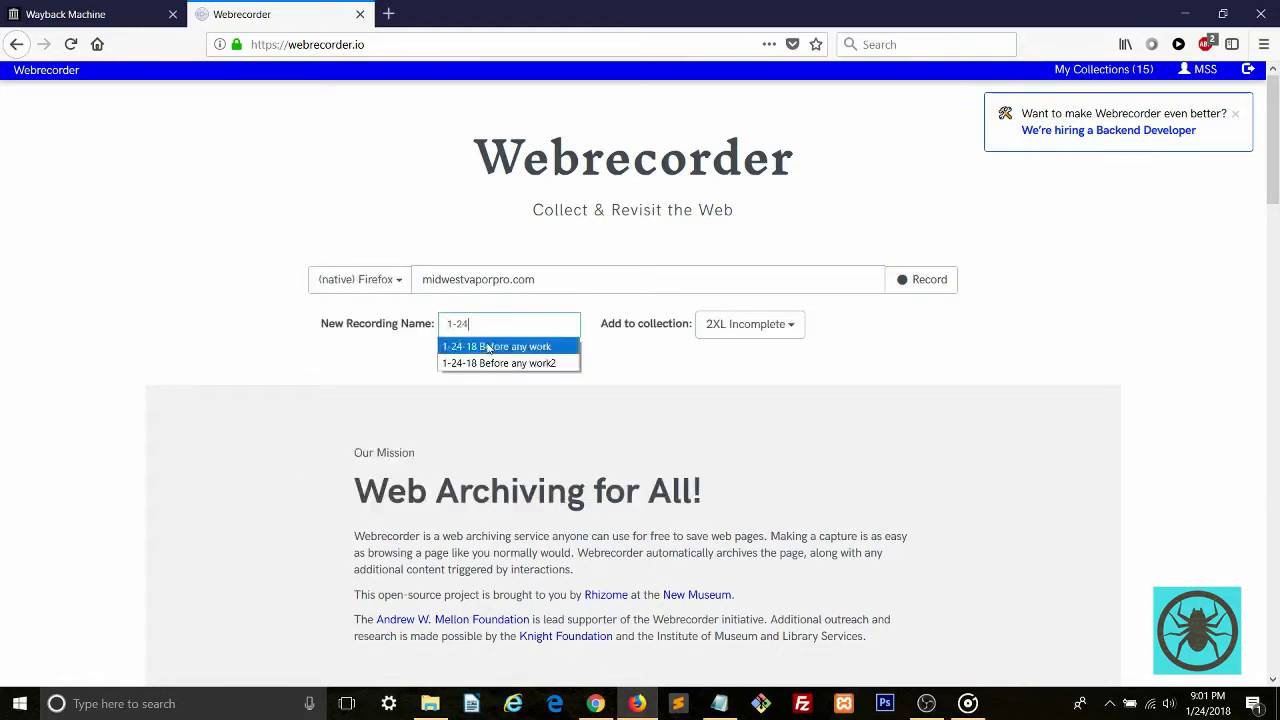
pyautogui.click(497, 346)
pyautogui.moveTo(446, 330); pyautogui.dragTo(524, 327)
pyautogui.click(705, 370)
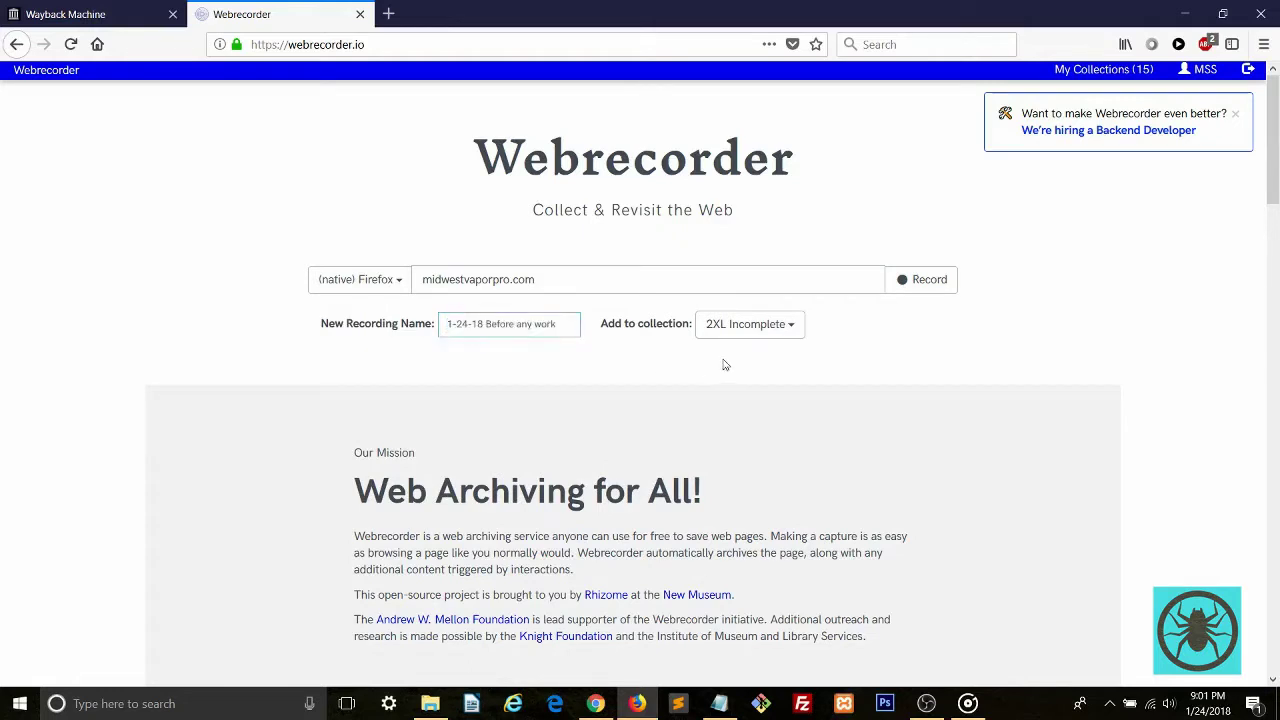
# Create a public collection named 'Midwest Vapor Pro' and make it the recording's target
pyautogui.click(785, 330)
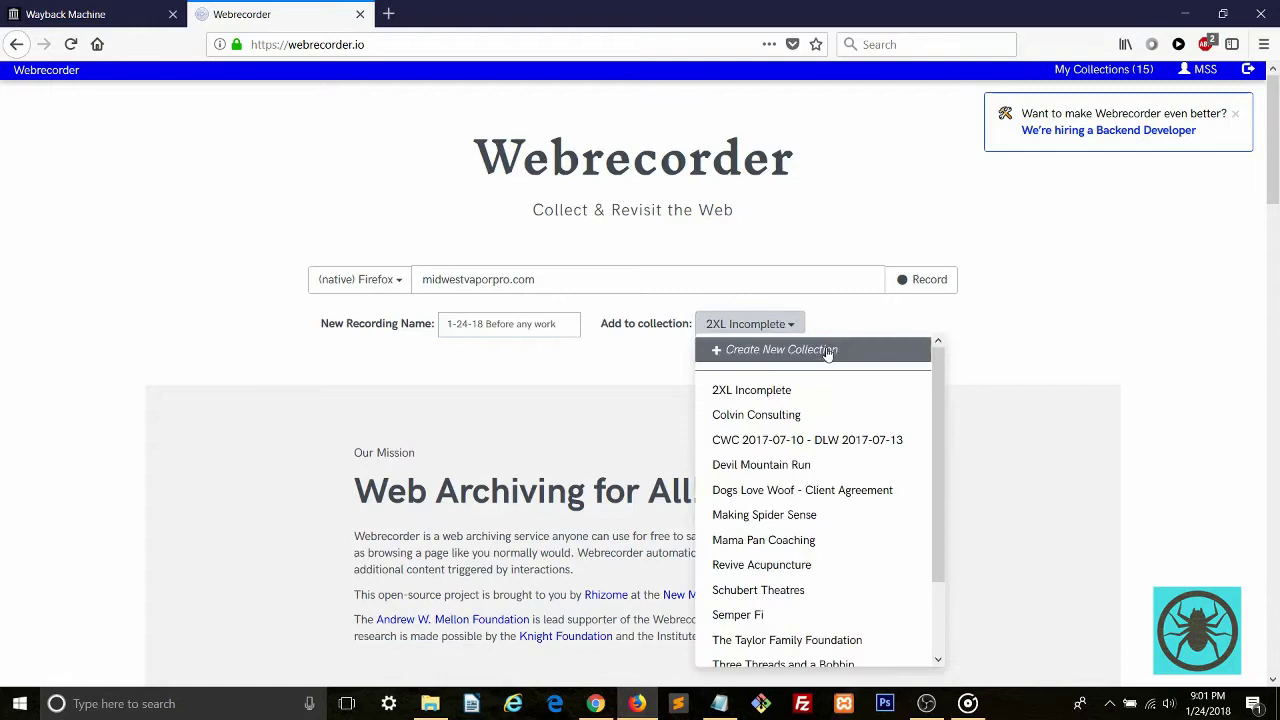
pyautogui.click(795, 350)
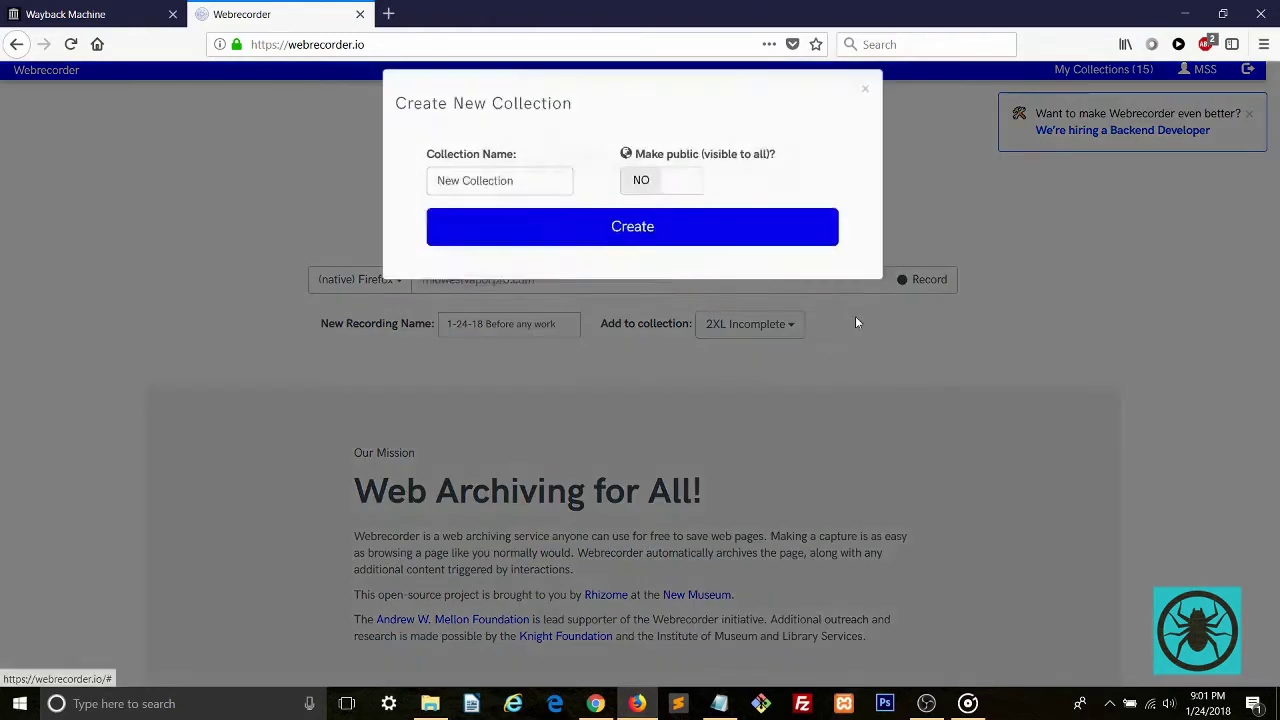
pyautogui.click(655, 203)
pyautogui.click(658, 206)
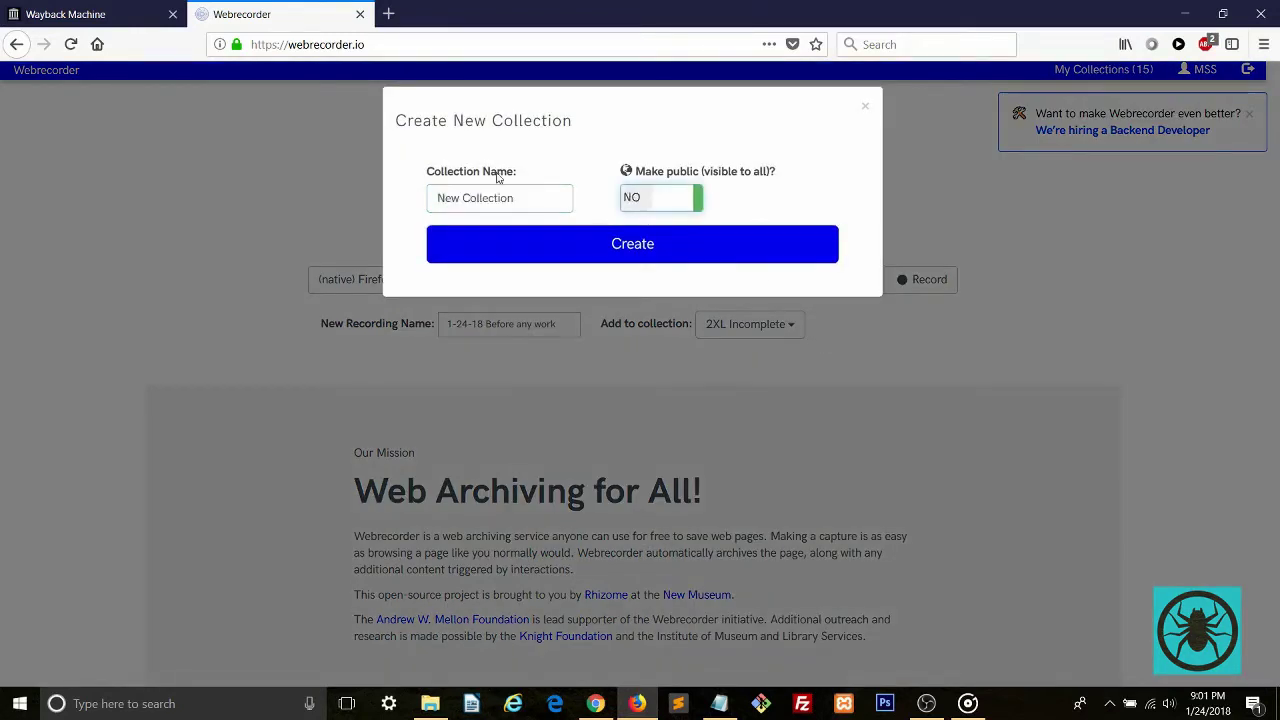
pyautogui.tripleClick(511, 196)
pyautogui.write('Mi')
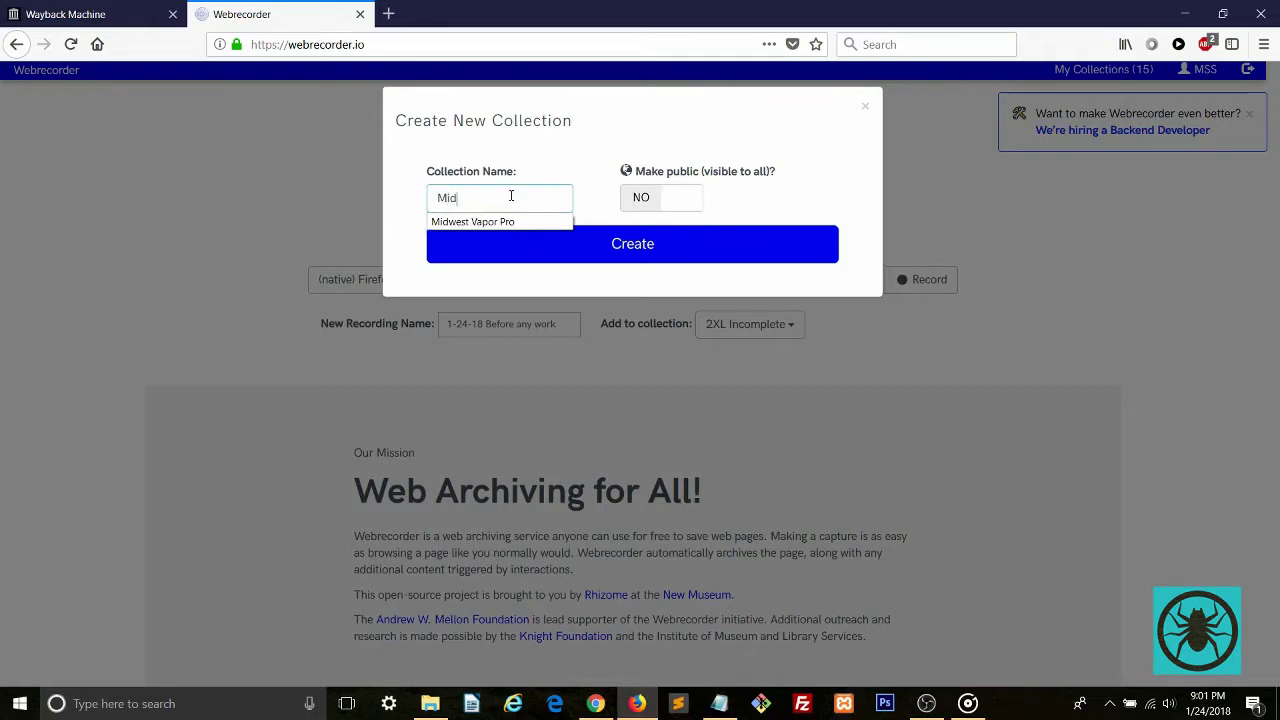
pyautogui.write('d')
pyautogui.press('Down')
pyautogui.press('Return')
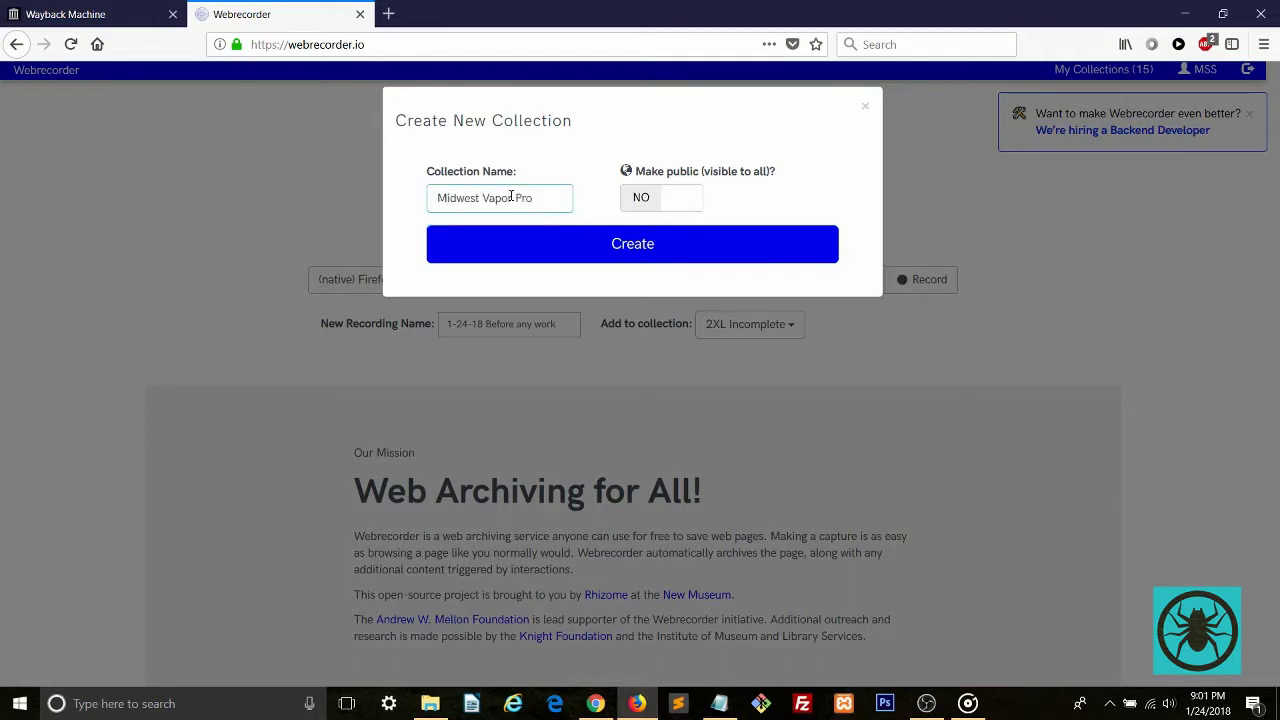
pyautogui.click(650, 201)
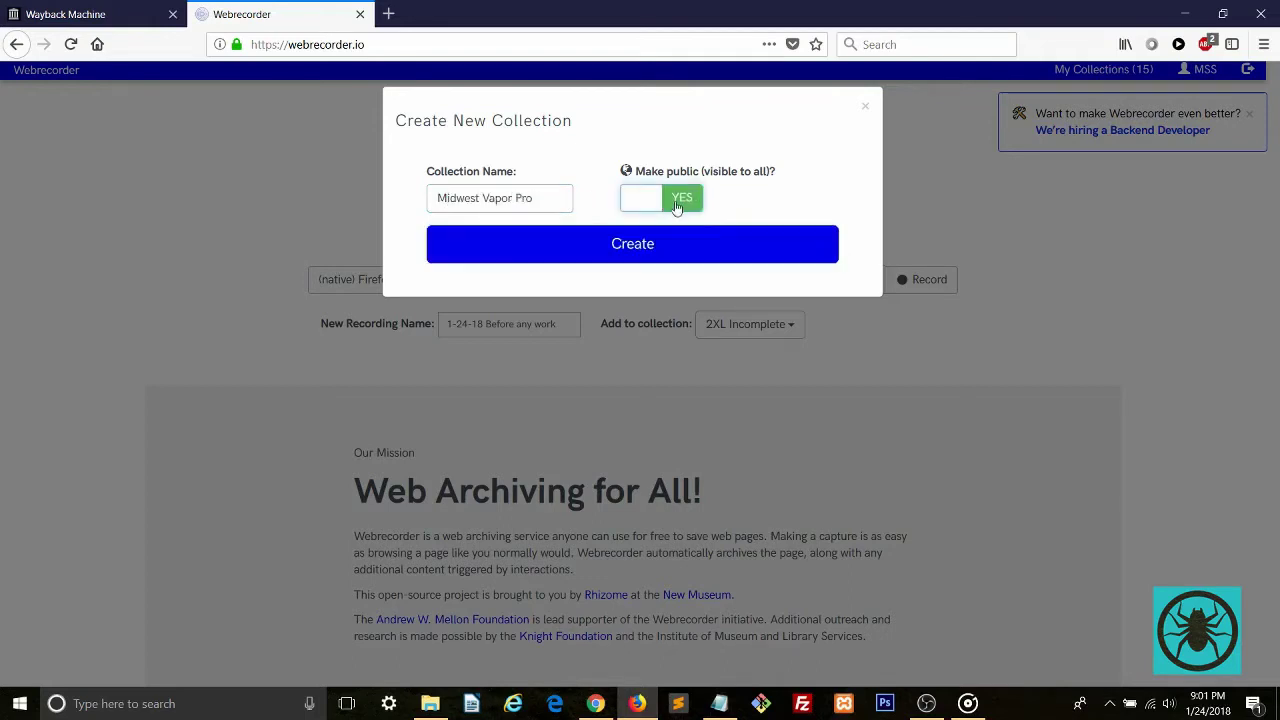
pyautogui.click(674, 258)
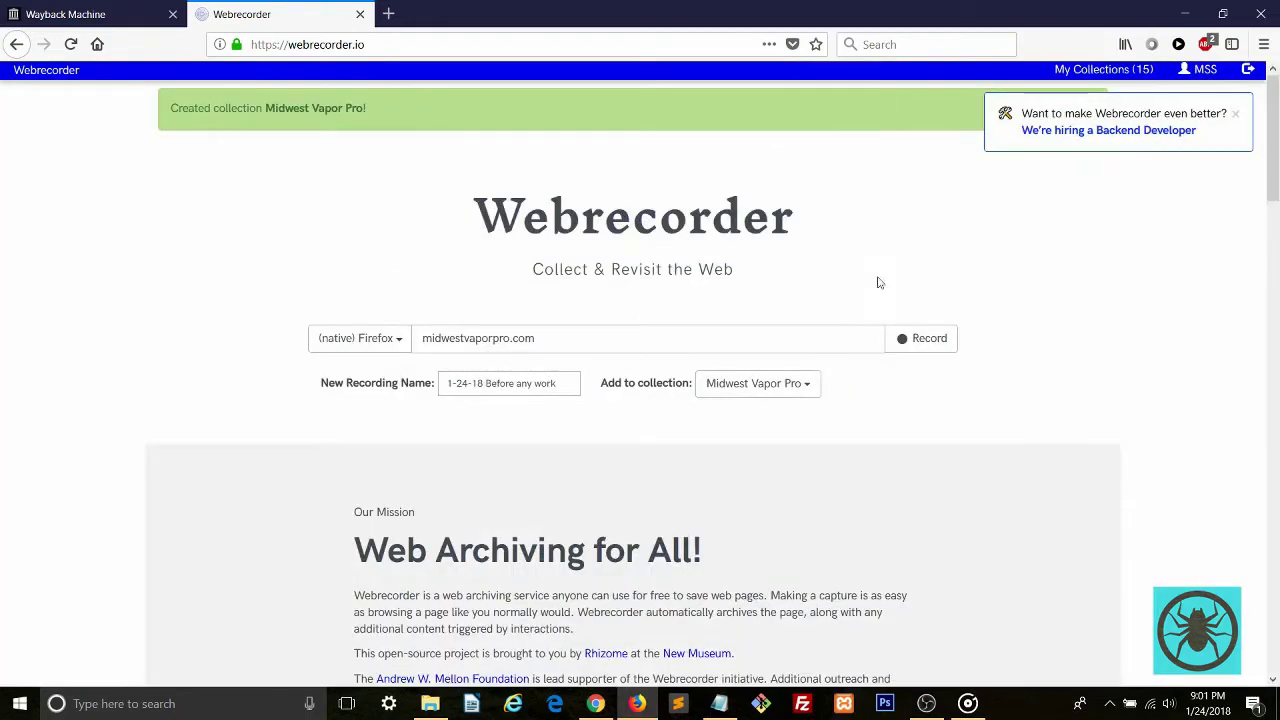
# Start recording midwestvaporpro.com, pass the age check and scroll through the home page
pyautogui.click(925, 340)
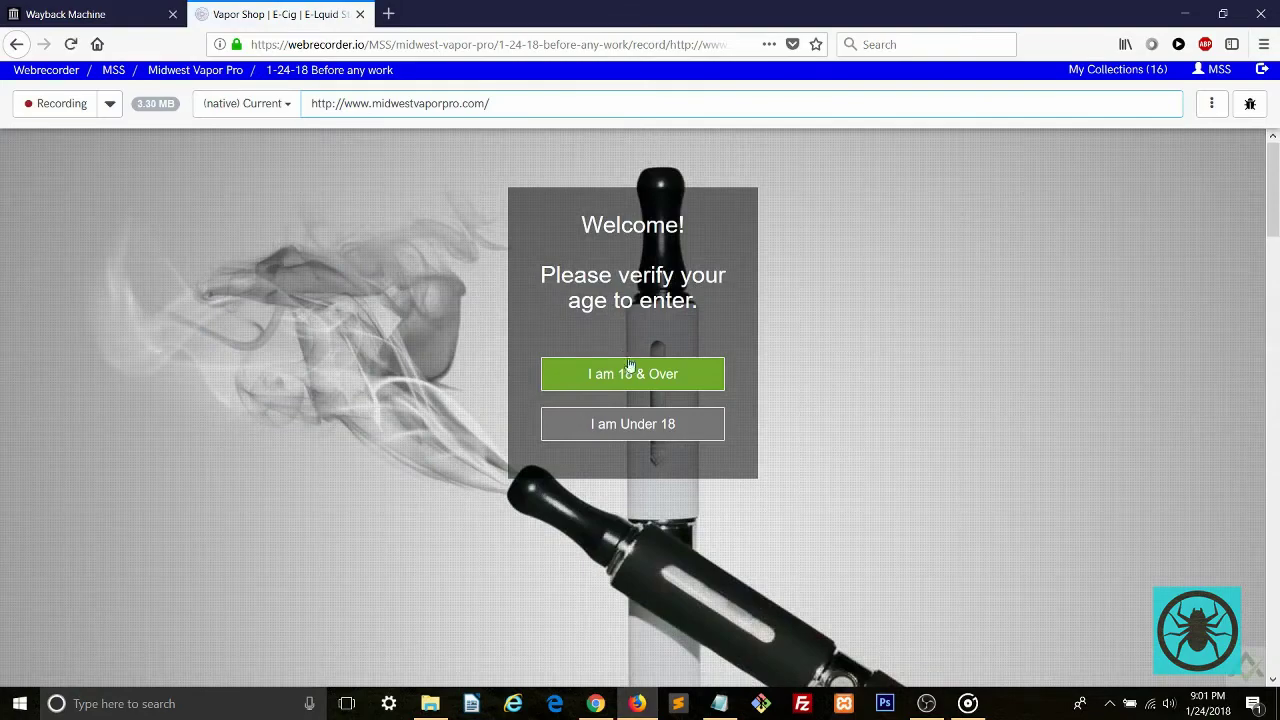
pyautogui.click(630, 368)
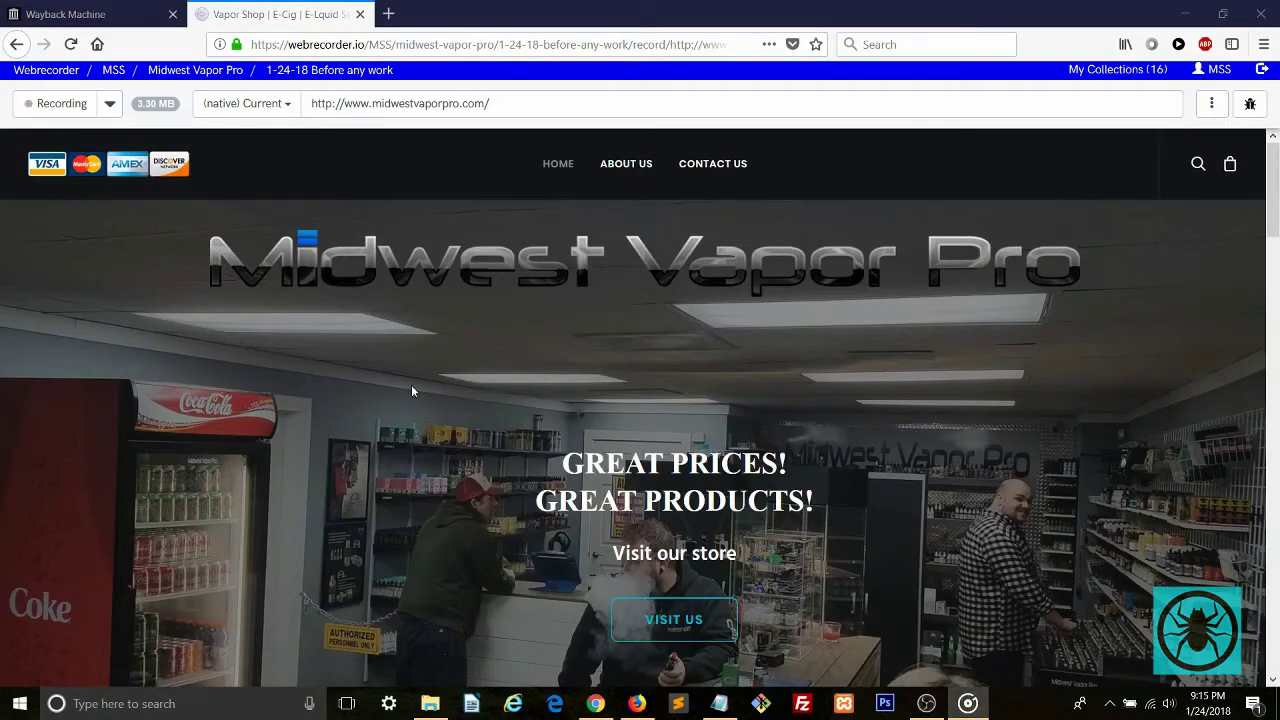
pyautogui.scroll(-6, 406, 380)
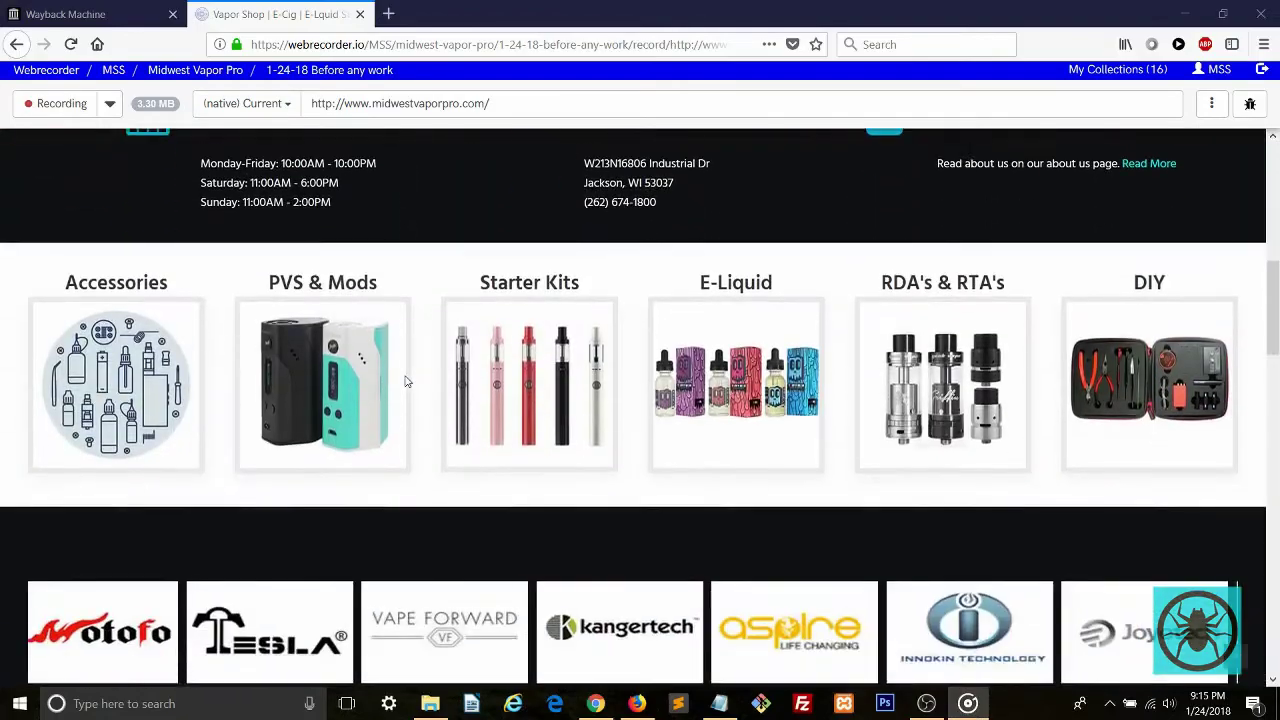
pyautogui.scroll(-6, 406, 380)
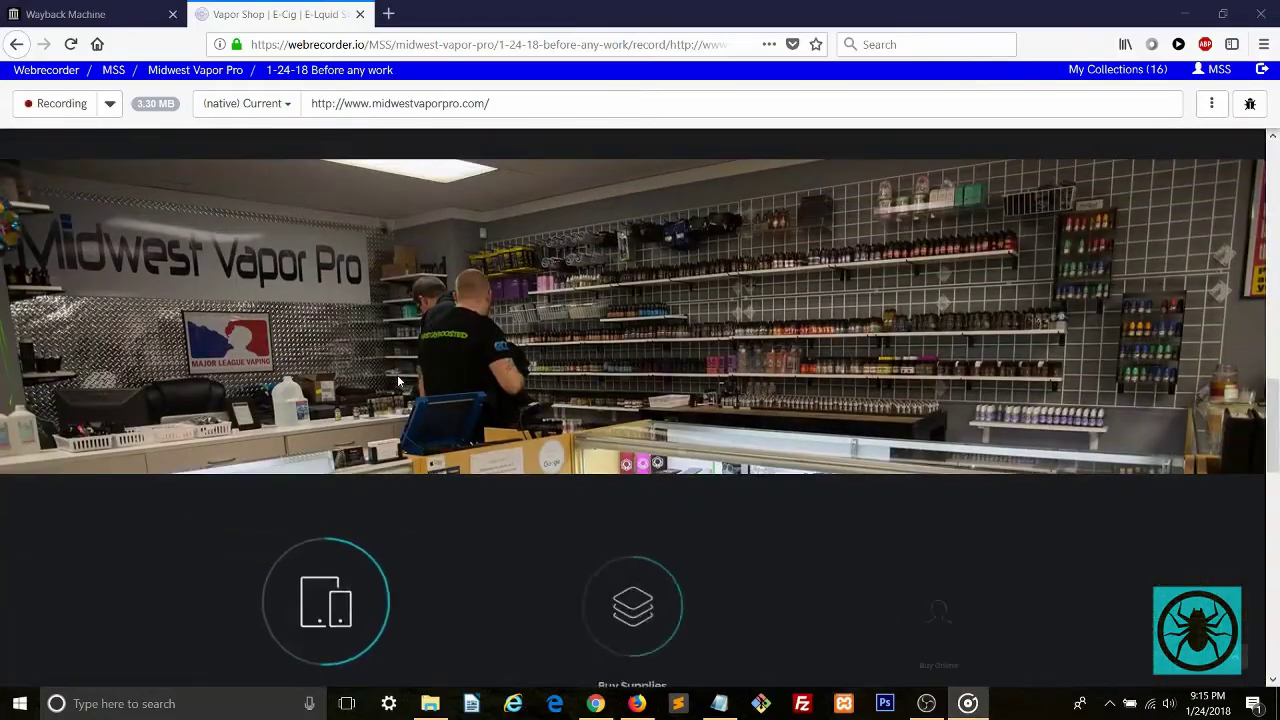
pyautogui.scroll(-8, 398, 380)
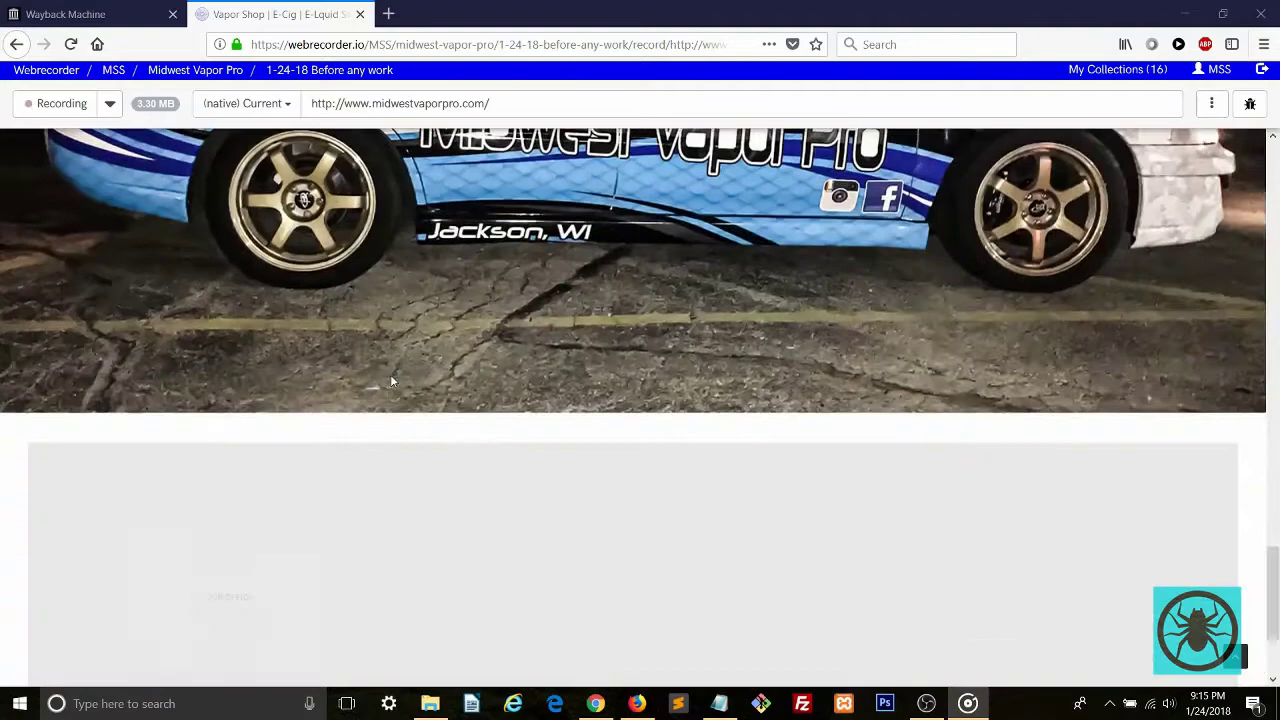
pyautogui.scroll(-4, 392, 381)
pyautogui.scroll(8, 994, 514)
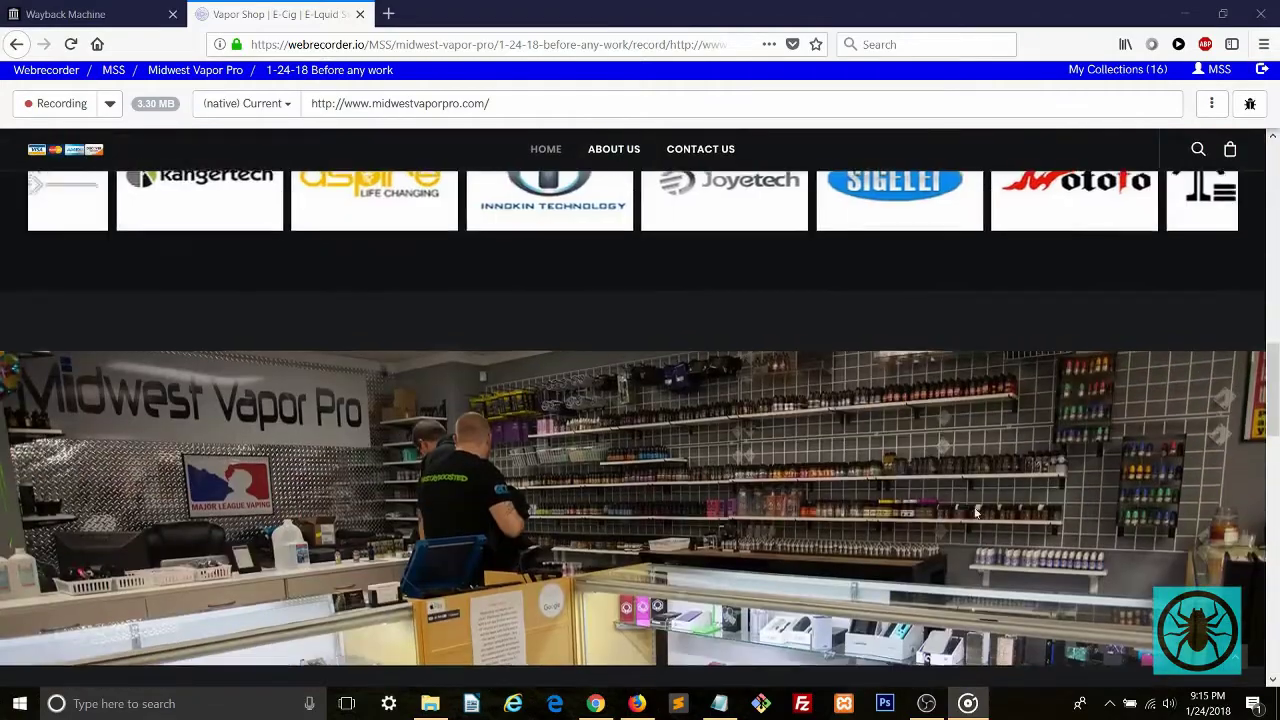
pyautogui.scroll(3, 977, 512)
pyautogui.scroll(5, 960, 480)
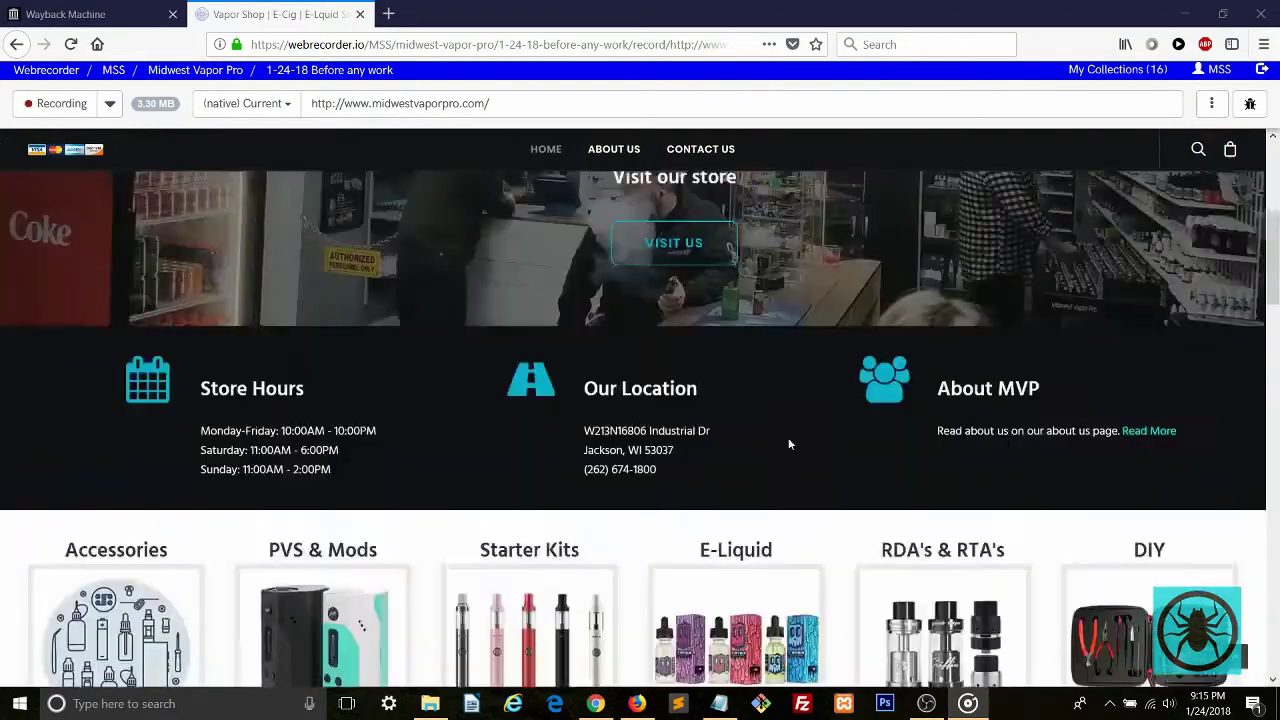
pyautogui.scroll(5, 788, 444)
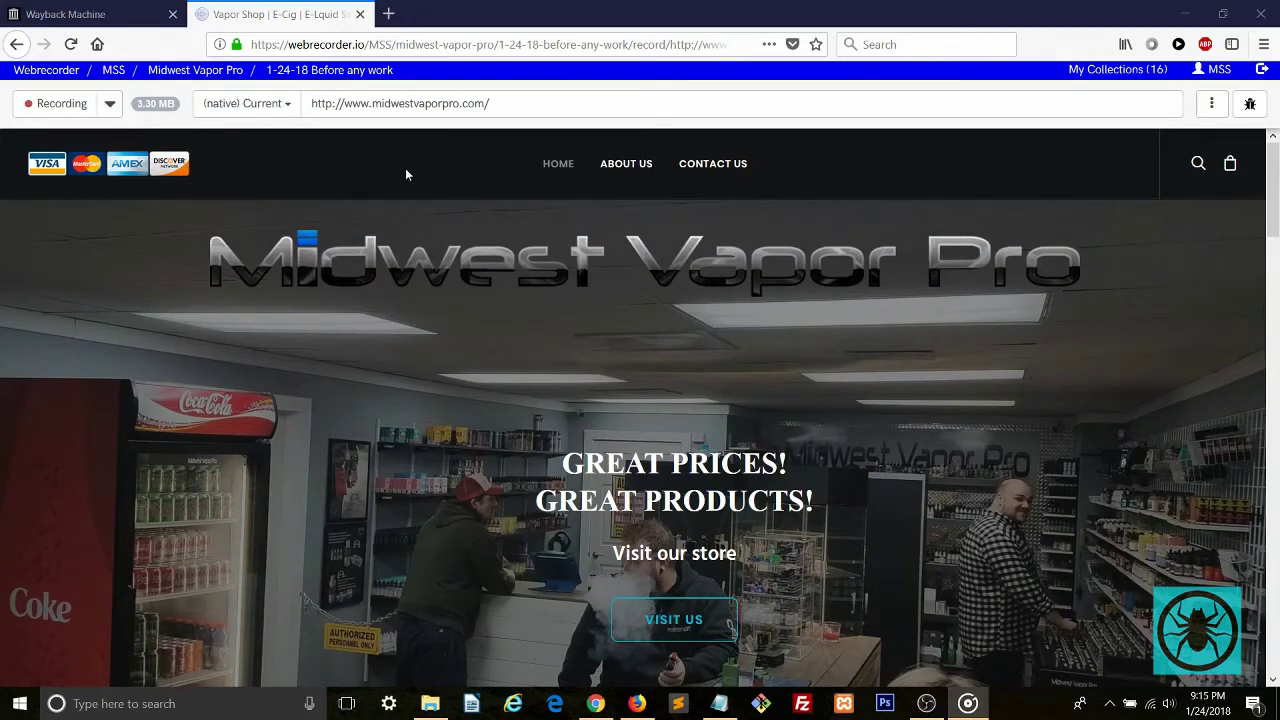
# Capture the About Us page with its Lounge section, then the Contact Us page
pyautogui.click(610, 165)
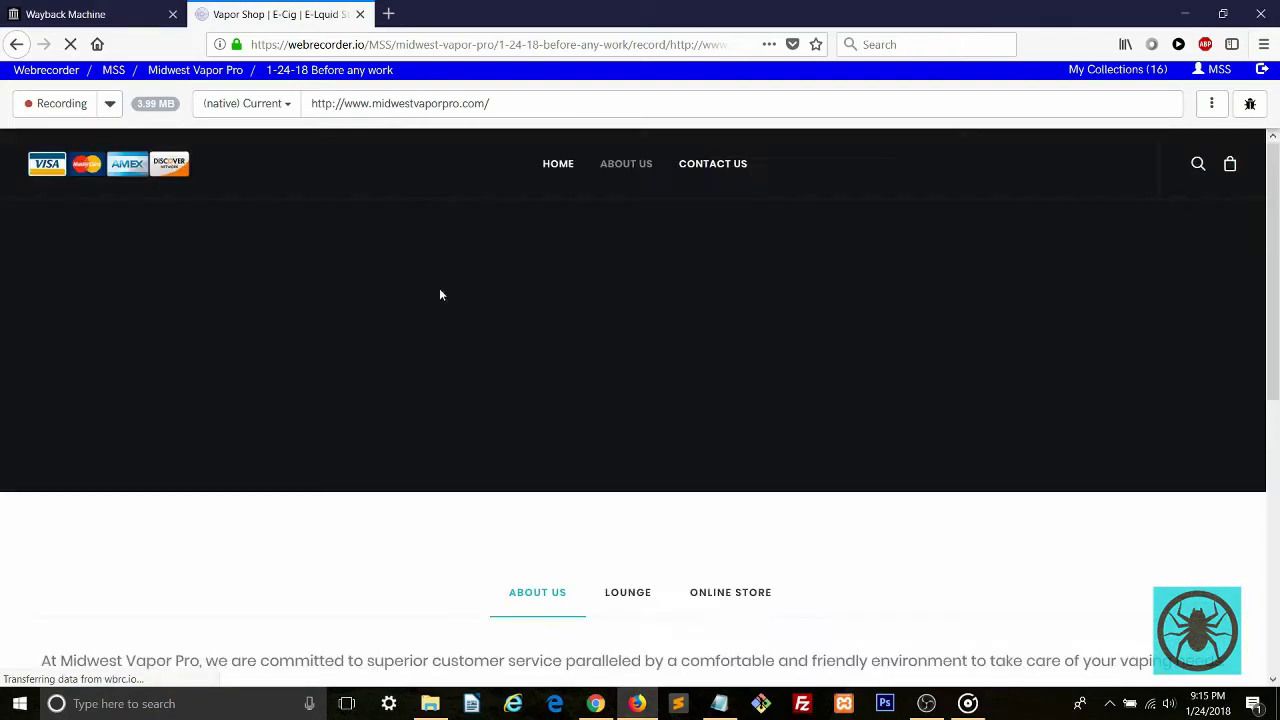
pyautogui.scroll(-10, 529, 309)
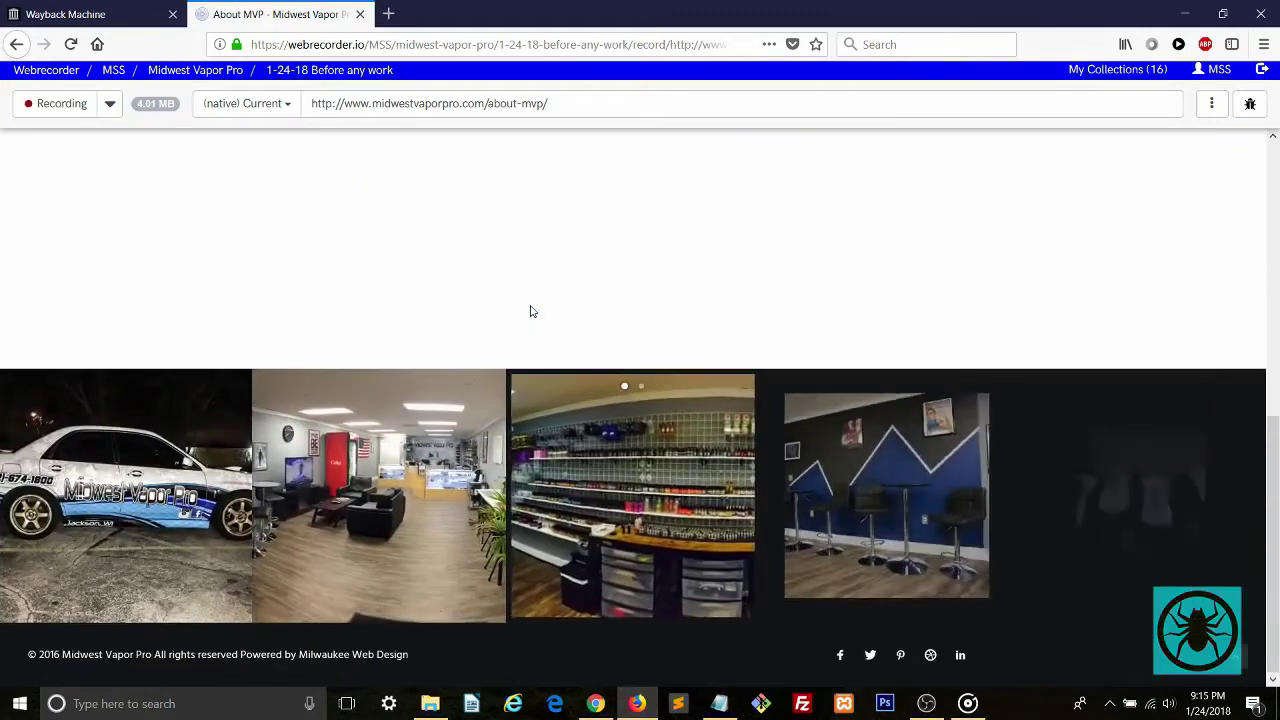
pyautogui.scroll(9, 563, 306)
pyautogui.click(630, 510)
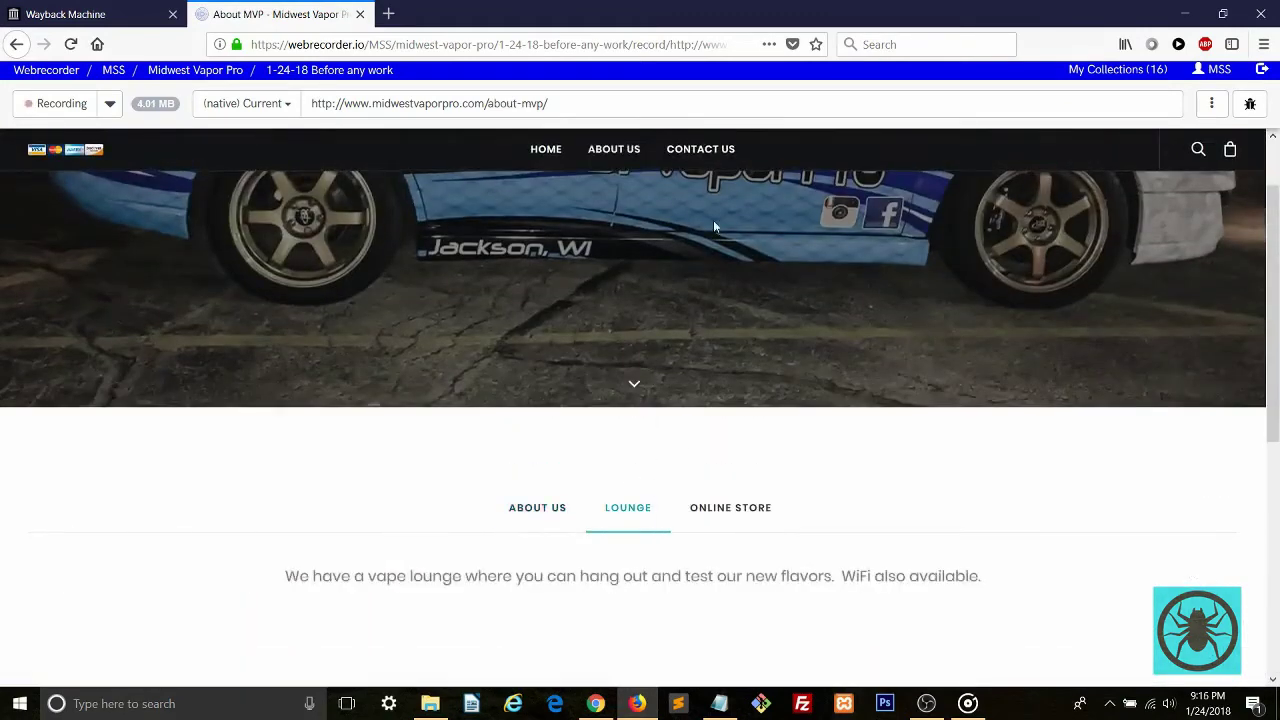
pyautogui.click(709, 160)
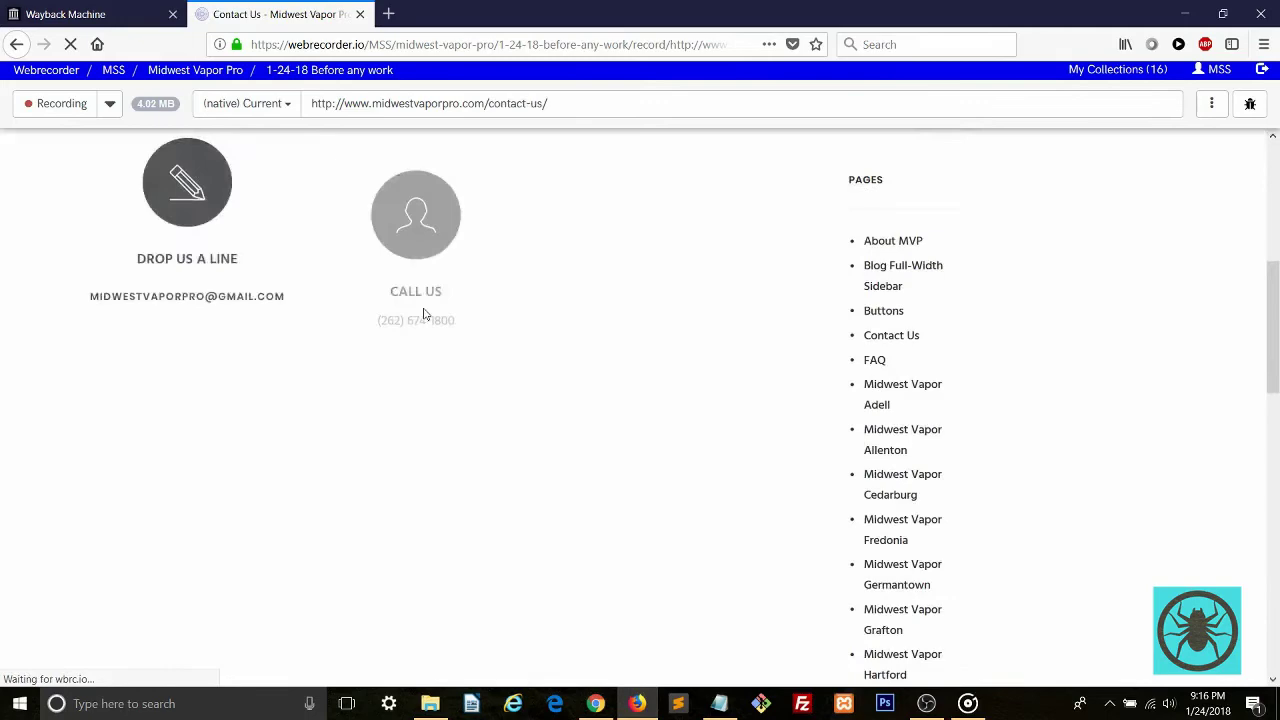
pyautogui.scroll(5, 400, 305)
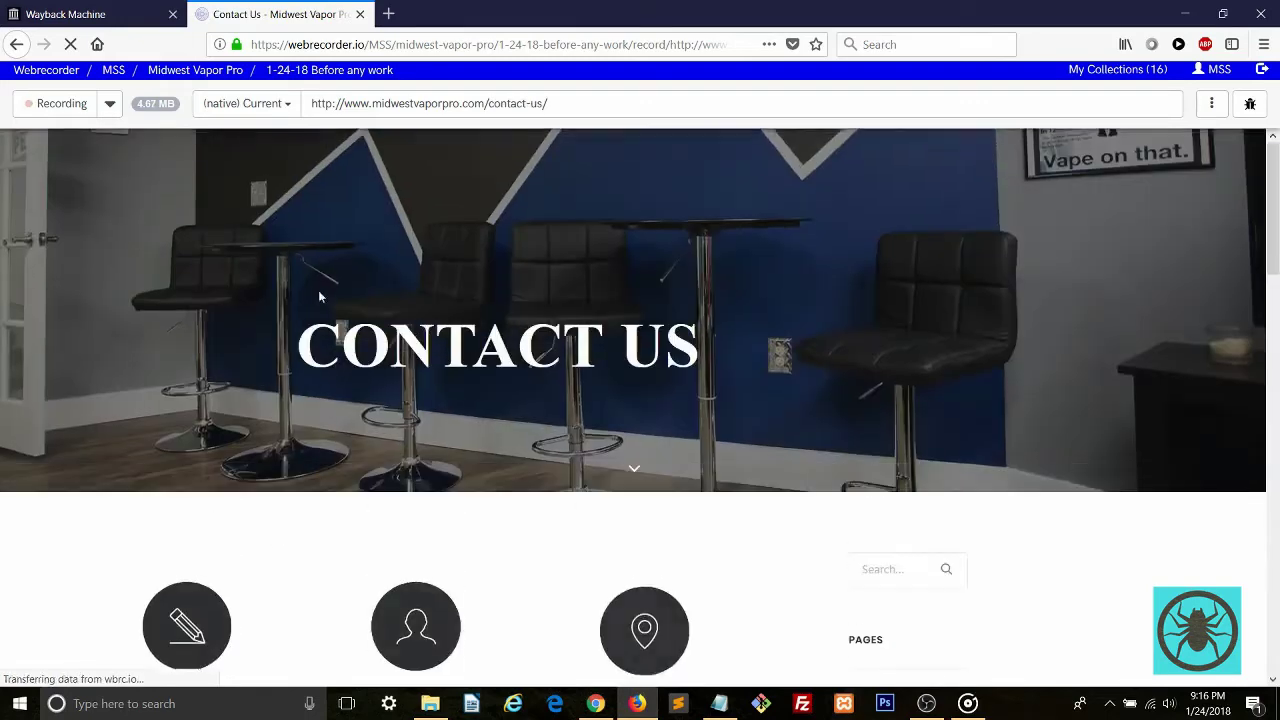
# Stop recording, leave the collection description unchanged, and replay the About MVP bookmark
pyautogui.click(70, 107)
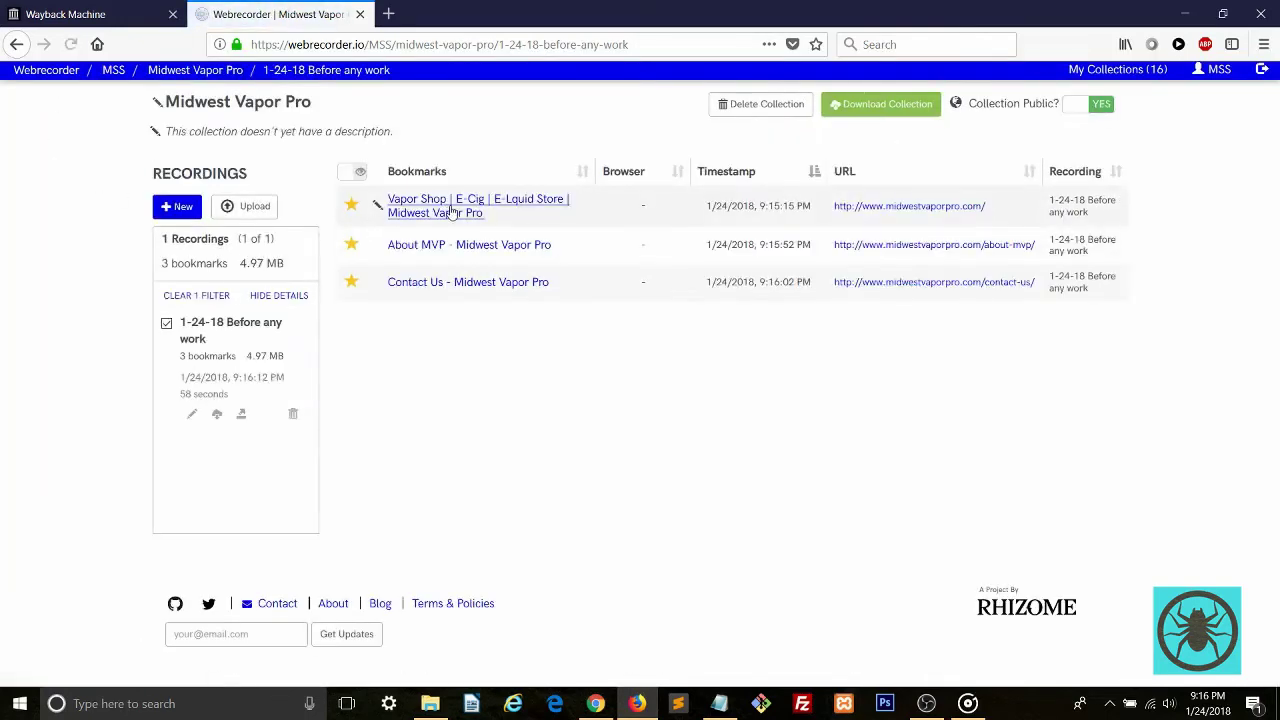
pyautogui.click(153, 135)
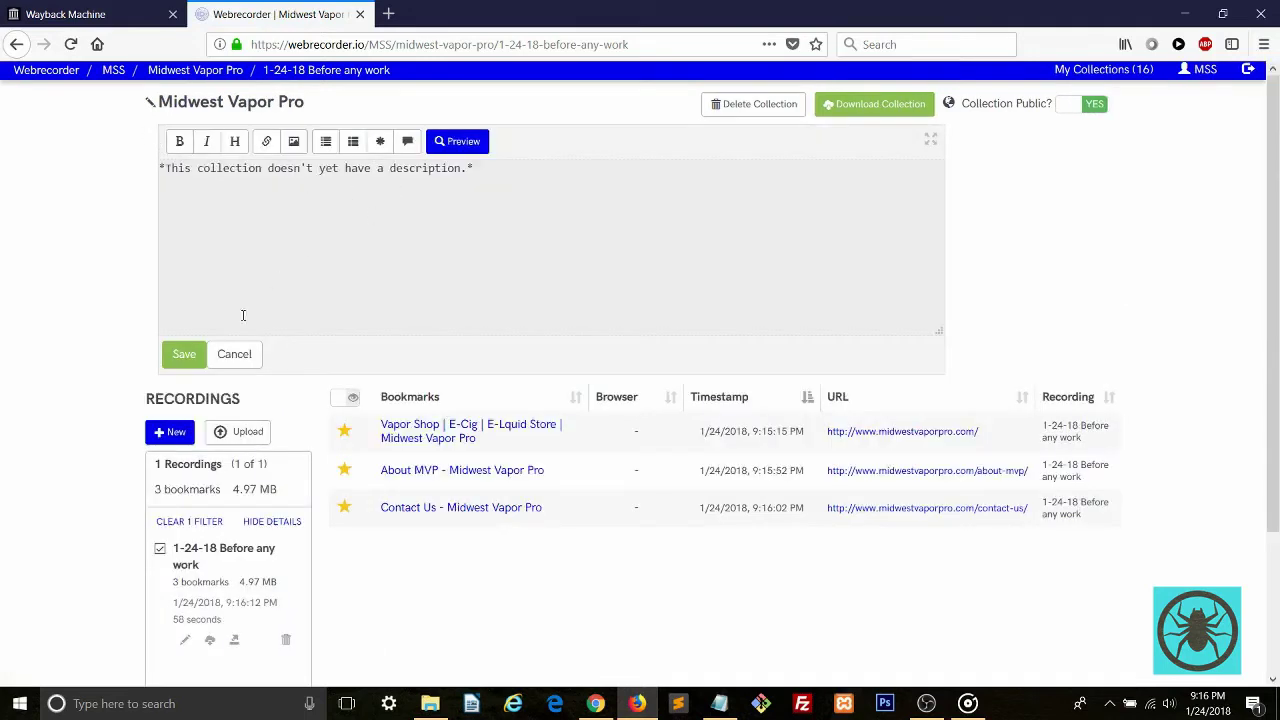
pyautogui.click(240, 356)
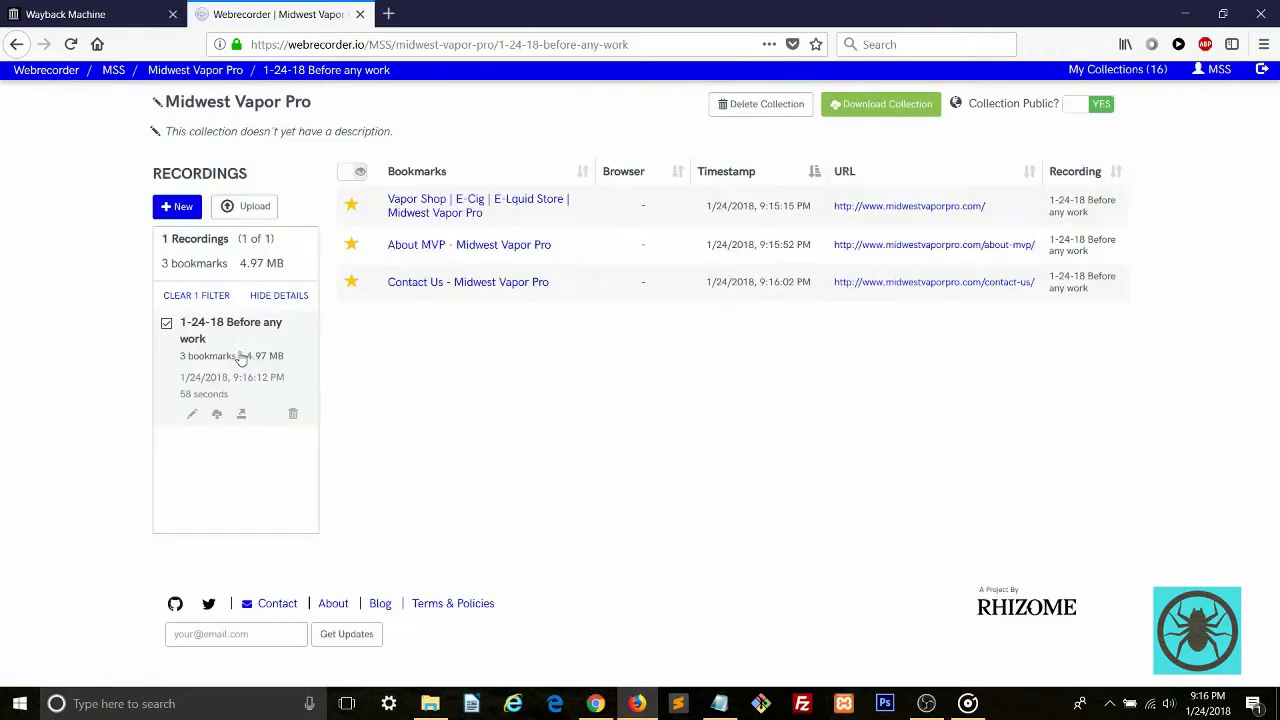
pyautogui.click(434, 246)
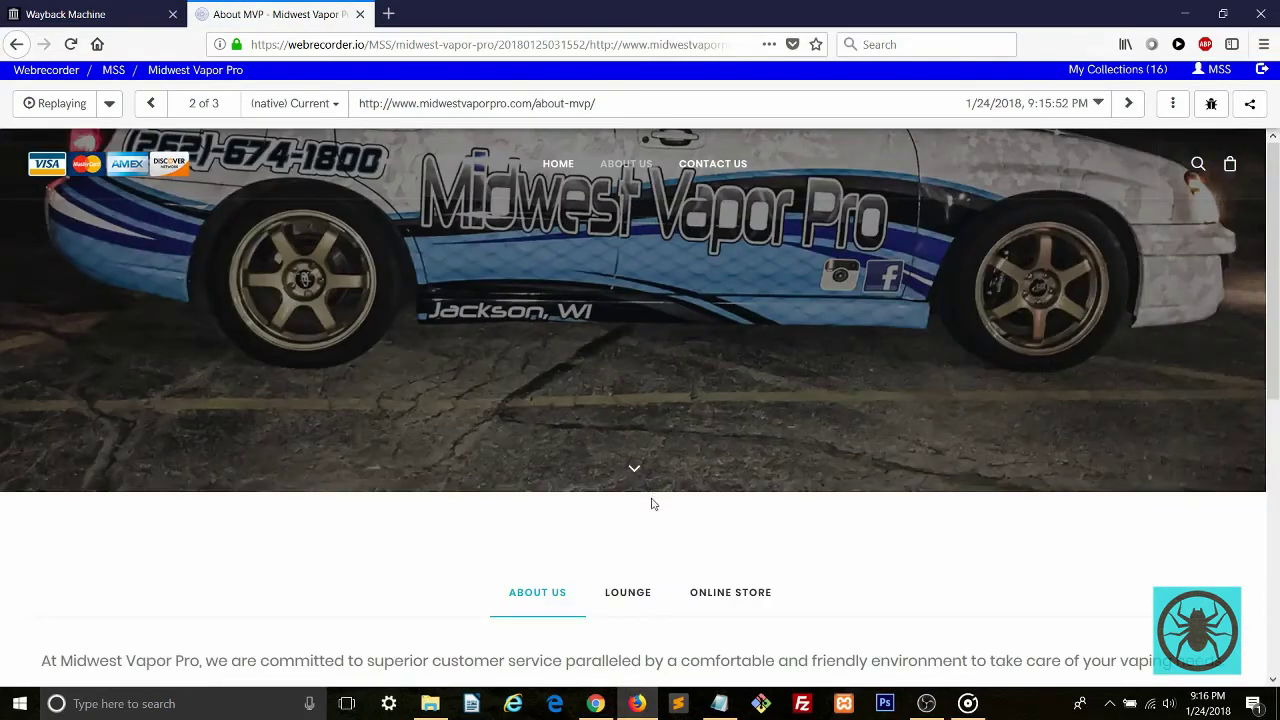
# Browse the replayed About MVP and home pages, then return to the Midwest Vapor Pro collection
pyautogui.scroll(-10, 651, 503)
pyautogui.scroll(10, 1056, 500)
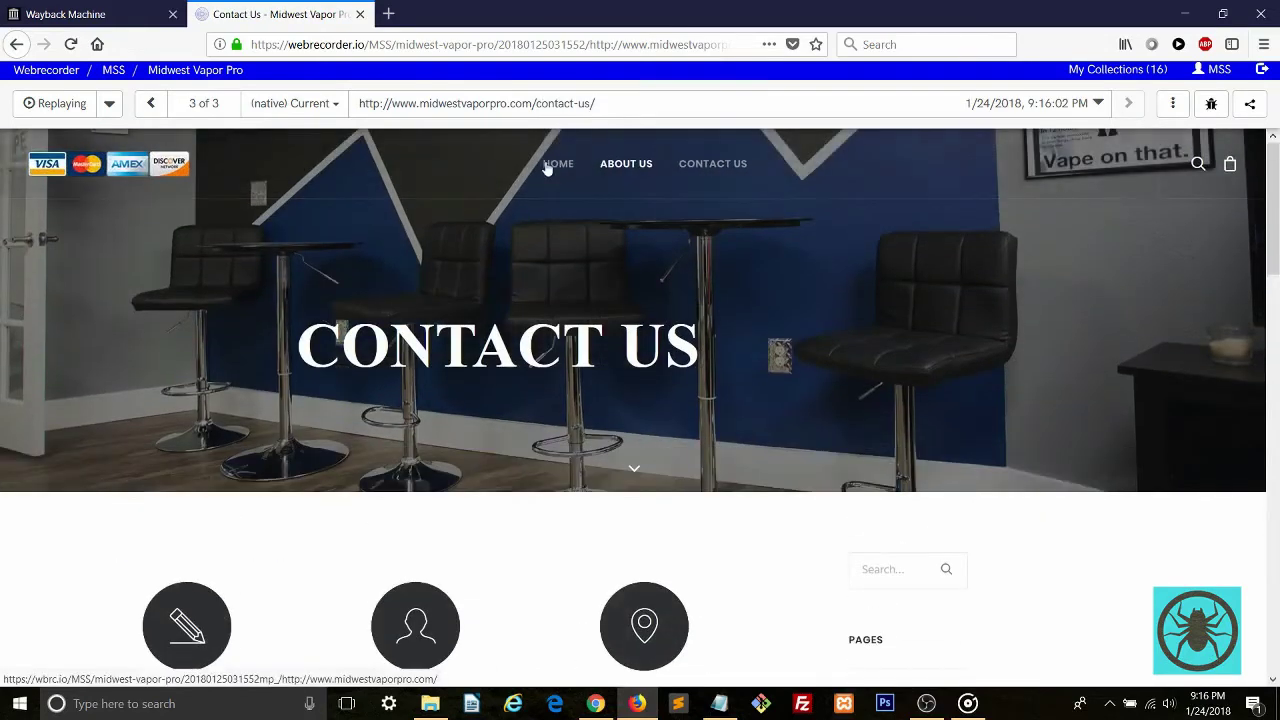
pyautogui.click(550, 166)
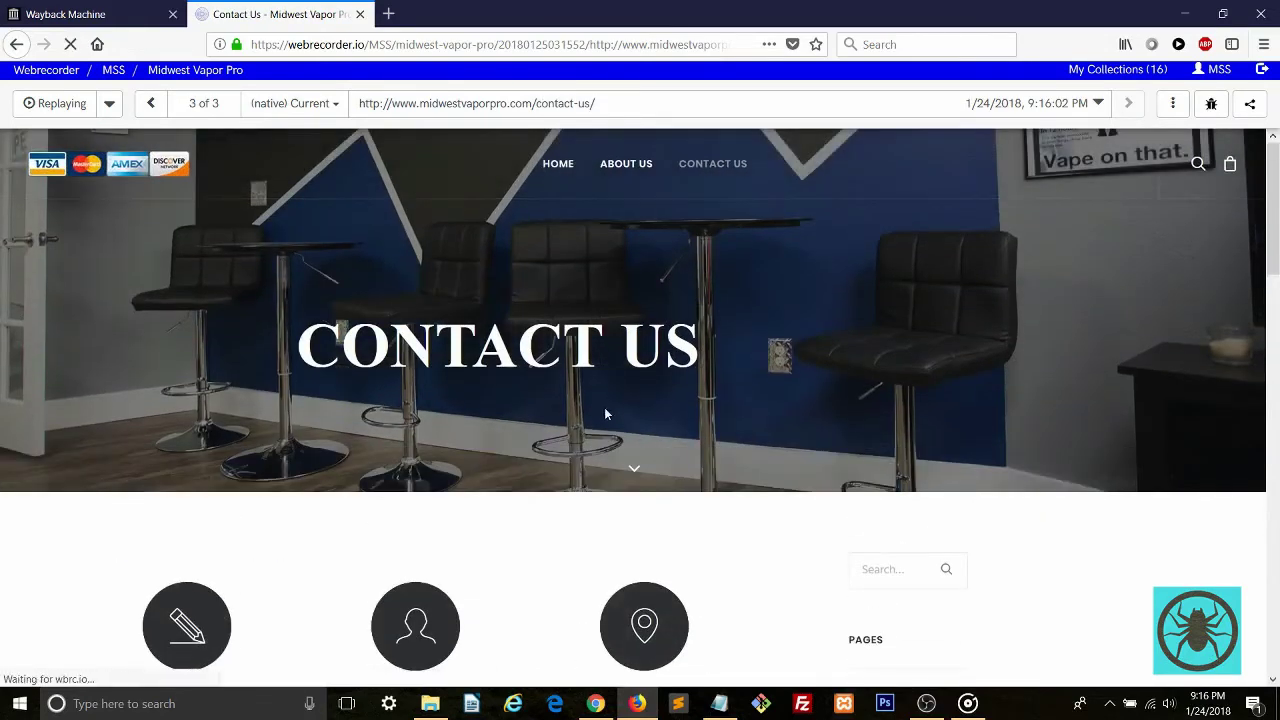
pyautogui.scroll(-10, 573, 412)
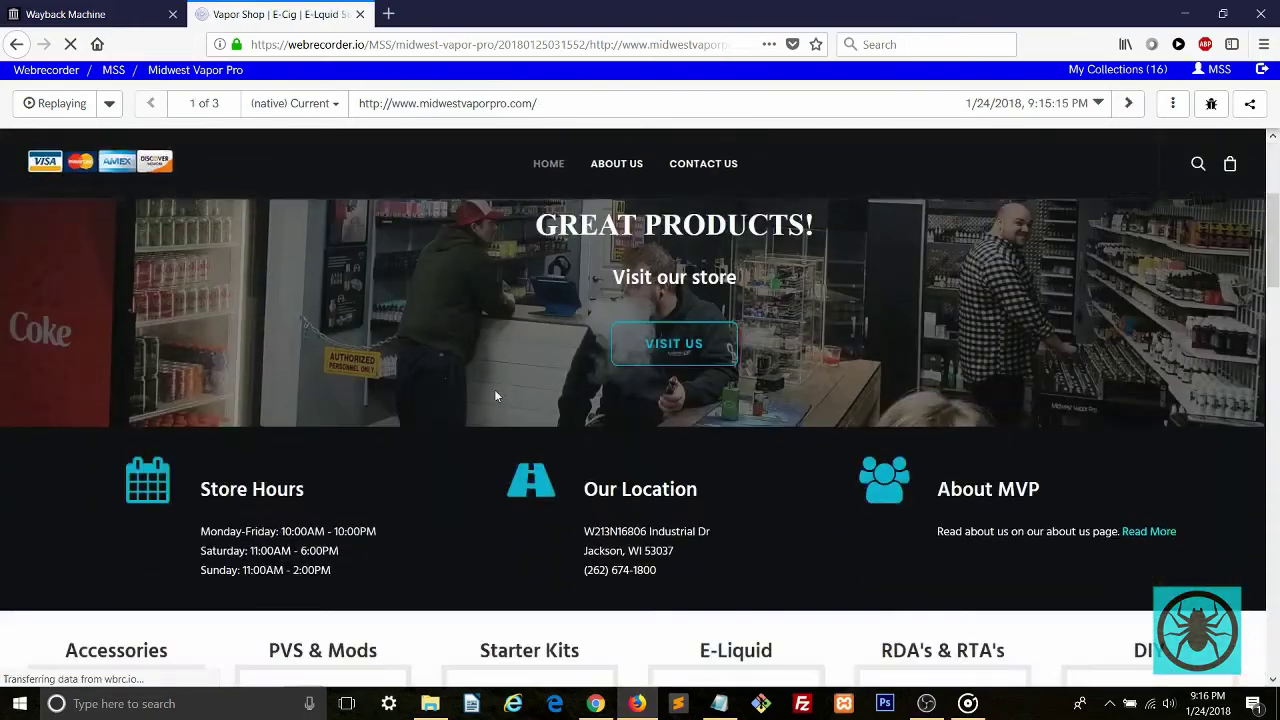
pyautogui.scroll(-7, 465, 362)
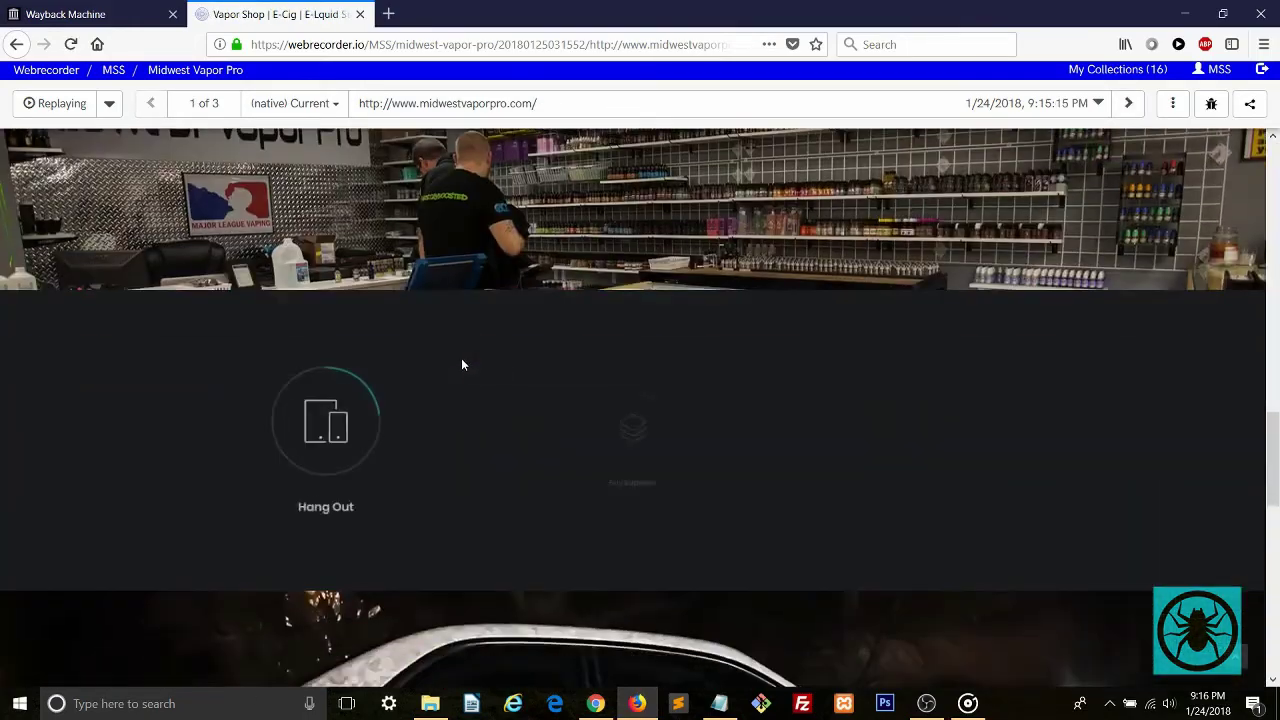
pyautogui.scroll(-6, 461, 360)
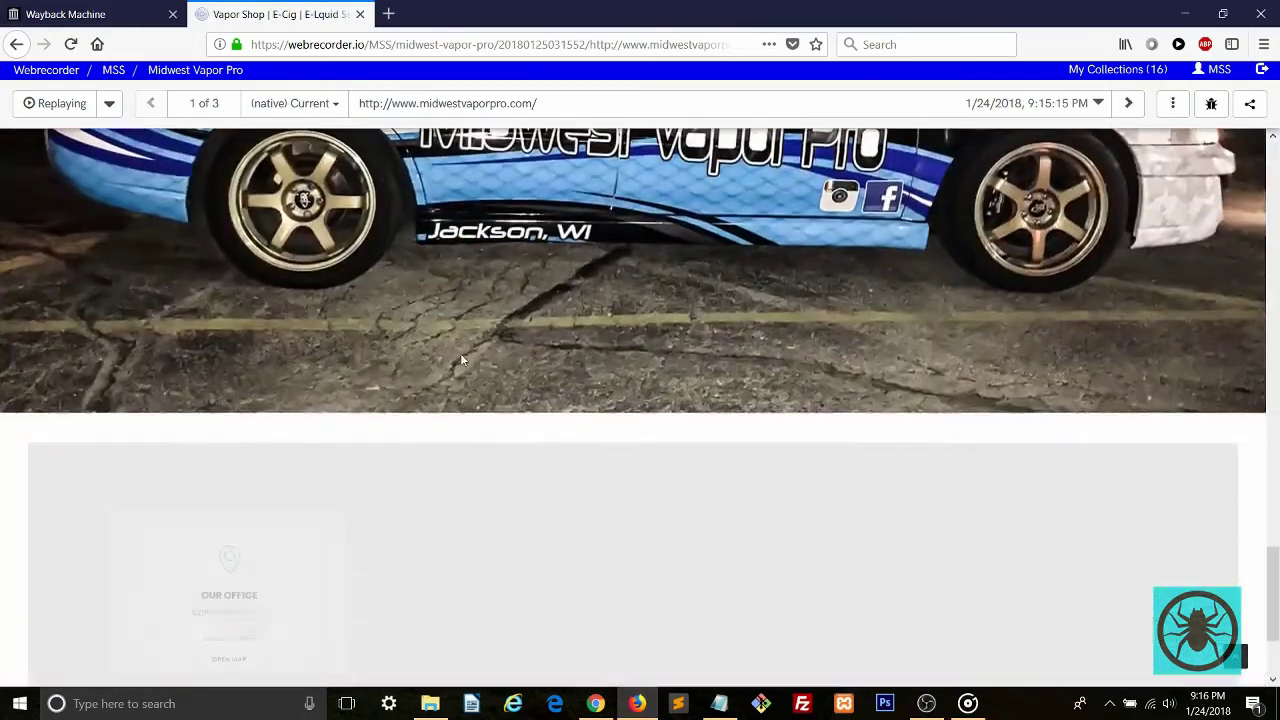
pyautogui.scroll(8, 461, 360)
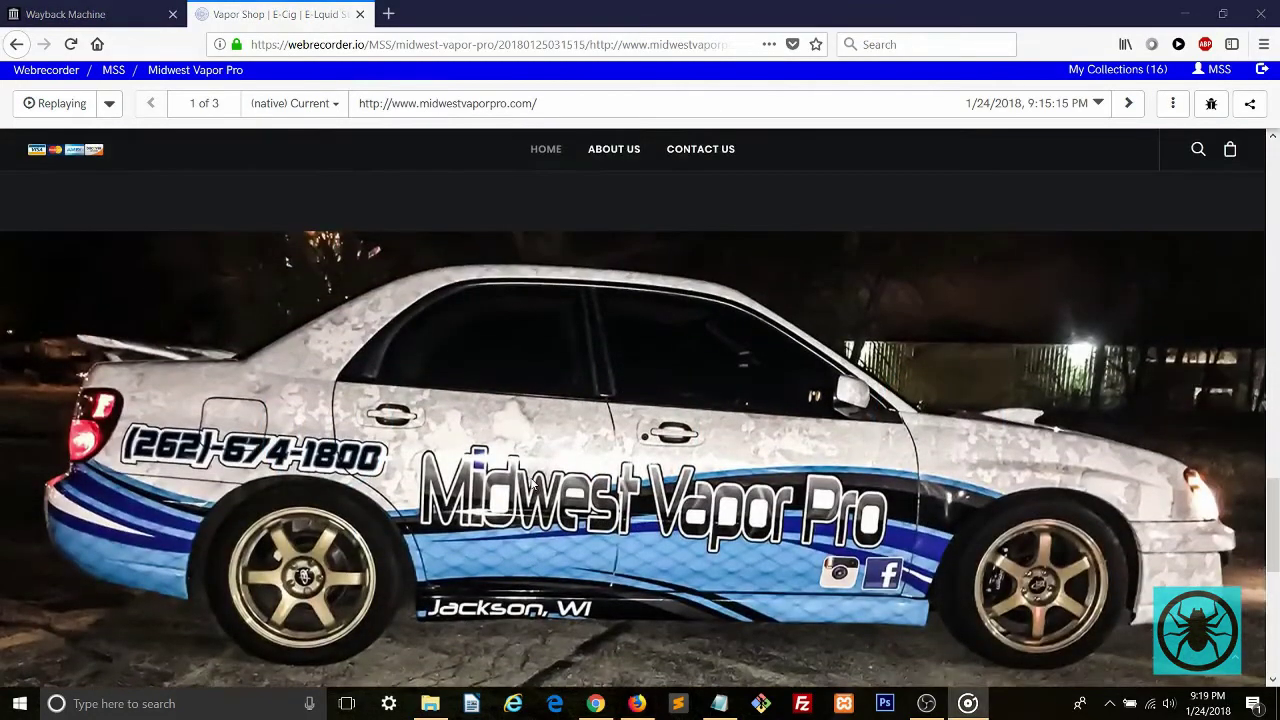
pyautogui.scroll(-10, 530, 477)
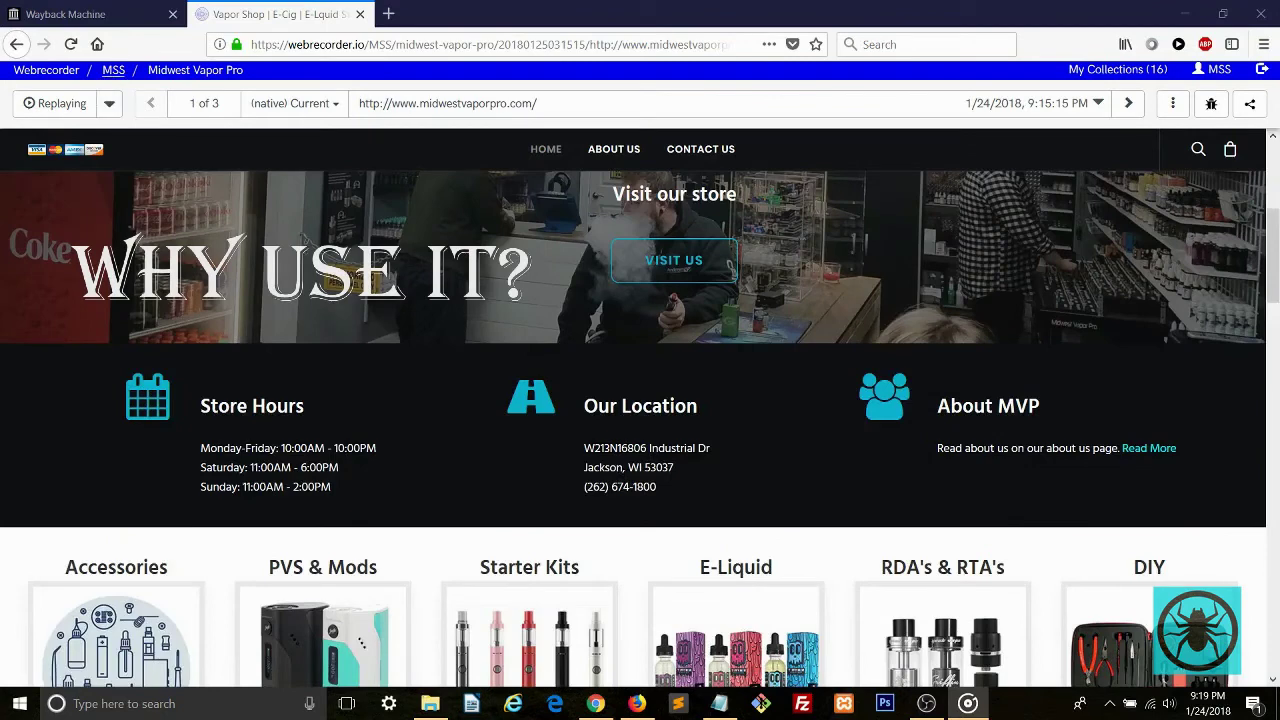
pyautogui.click(166, 72)
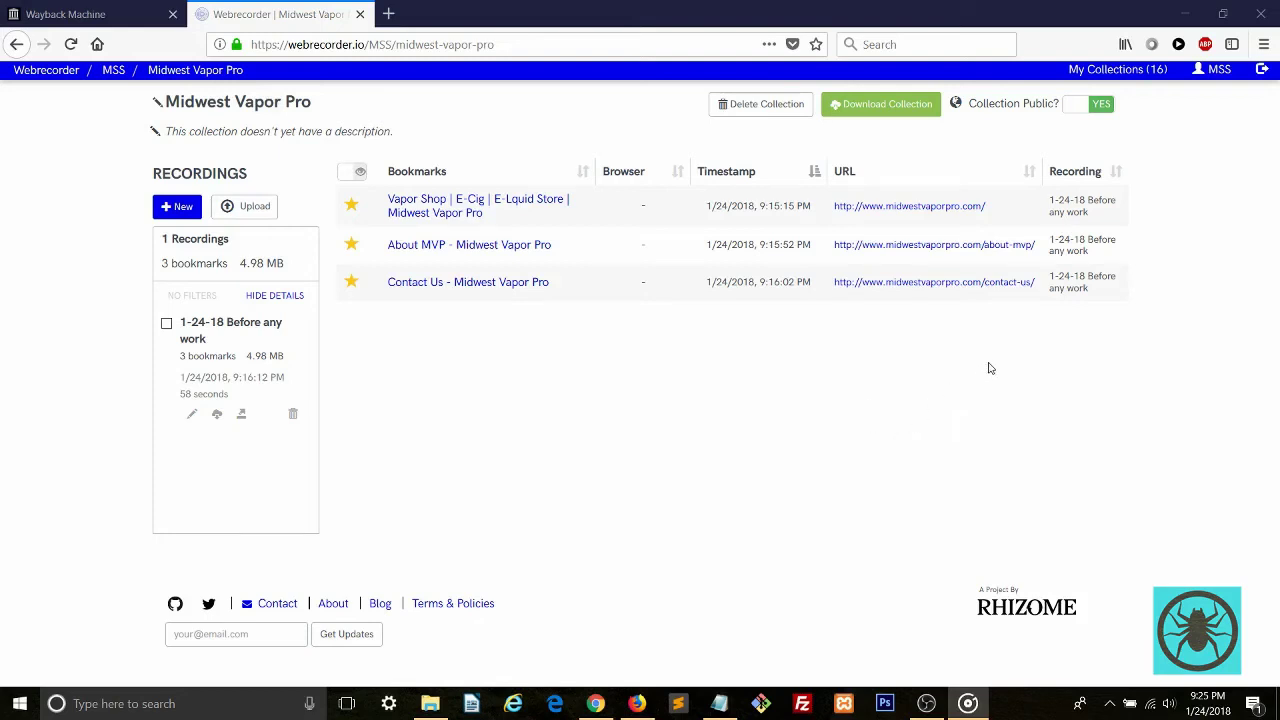
# Keep the collection public, open the About MVP replay and copy its link
pyautogui.click(1090, 105)
pyautogui.click(1090, 105)
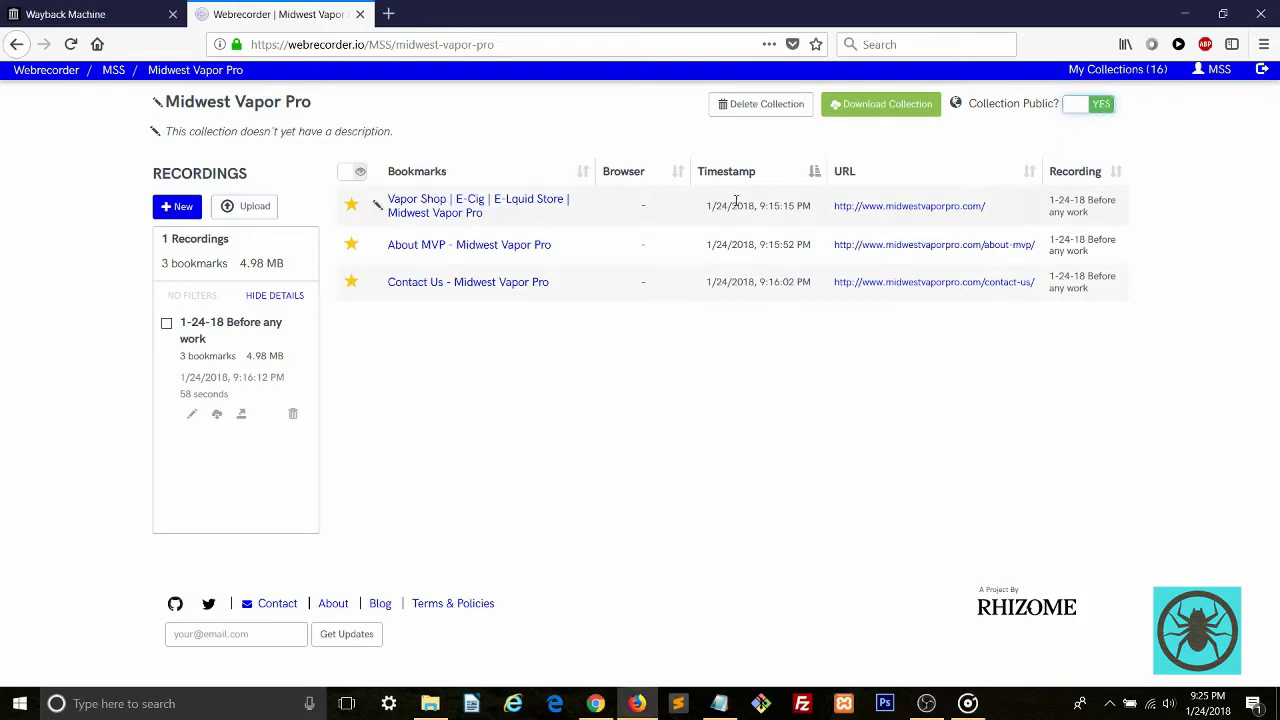
pyautogui.click(503, 246)
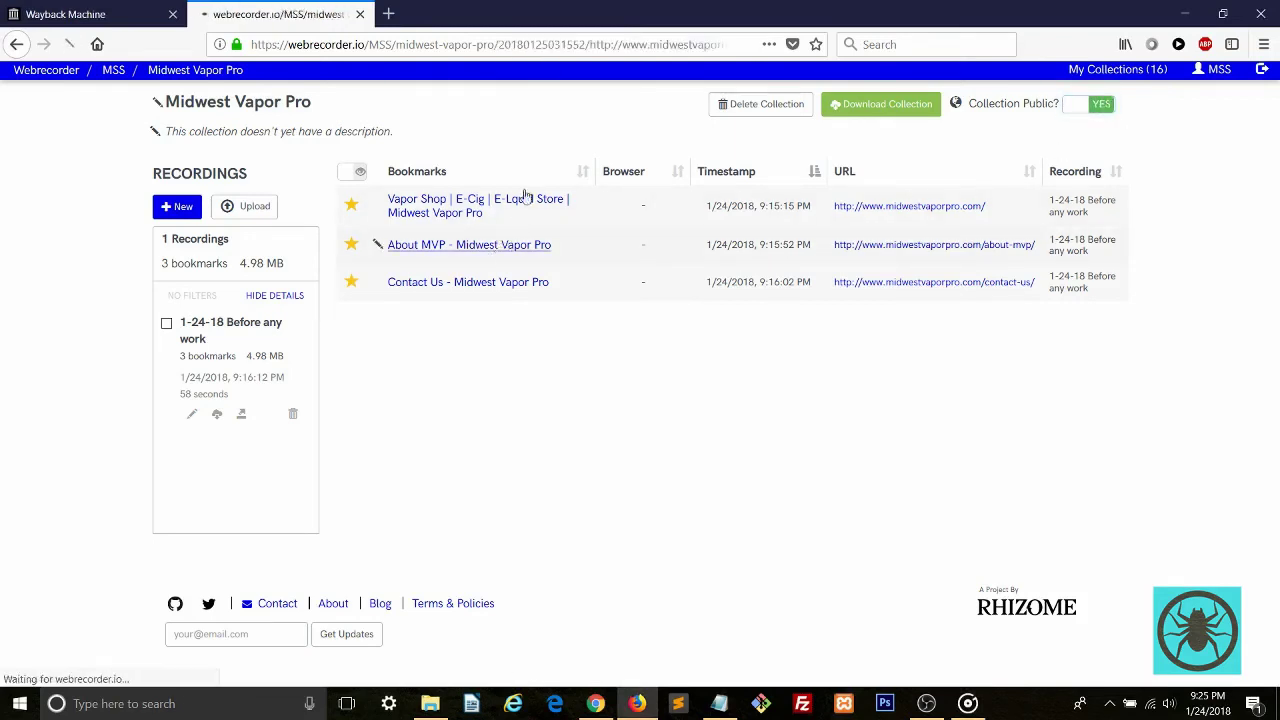
pyautogui.click(543, 45)
pyautogui.hotkey('ctrl', 'c')
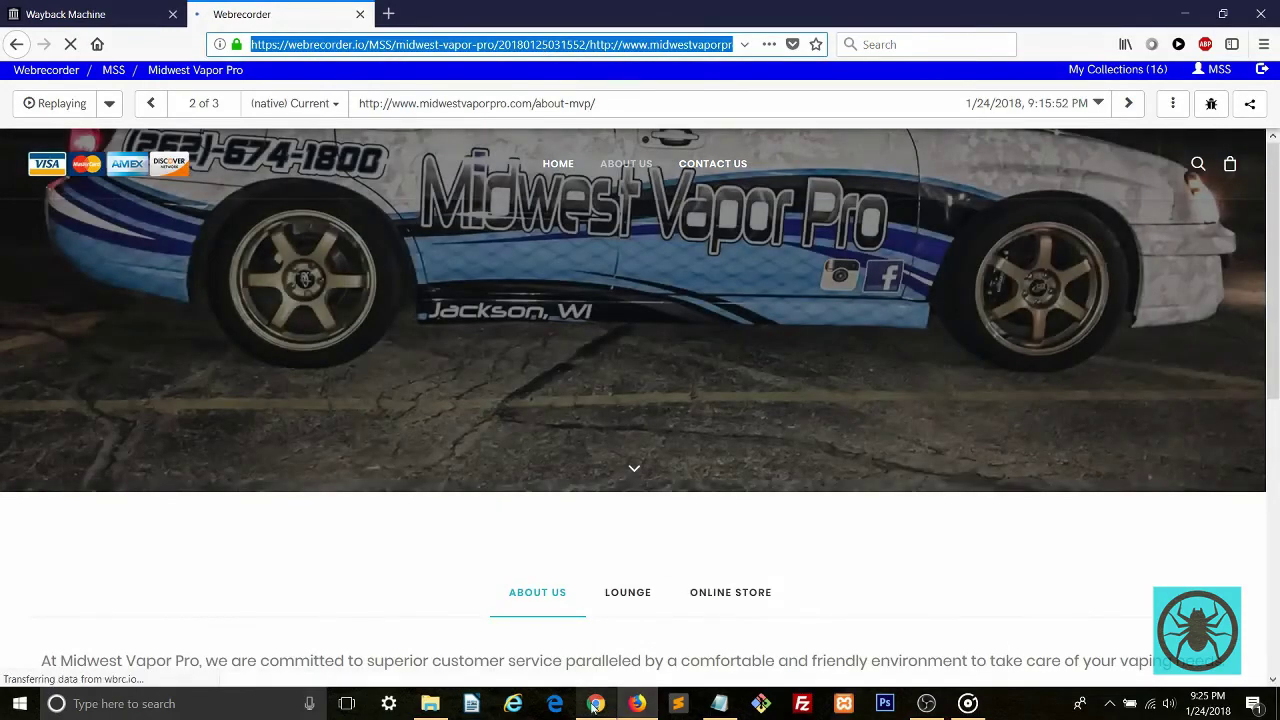
# Paste the About MVP replay link into the second browser's address bar
pyautogui.click(595, 703)
pyautogui.click(443, 40)
pyautogui.hotkey('ctrl', 'v')
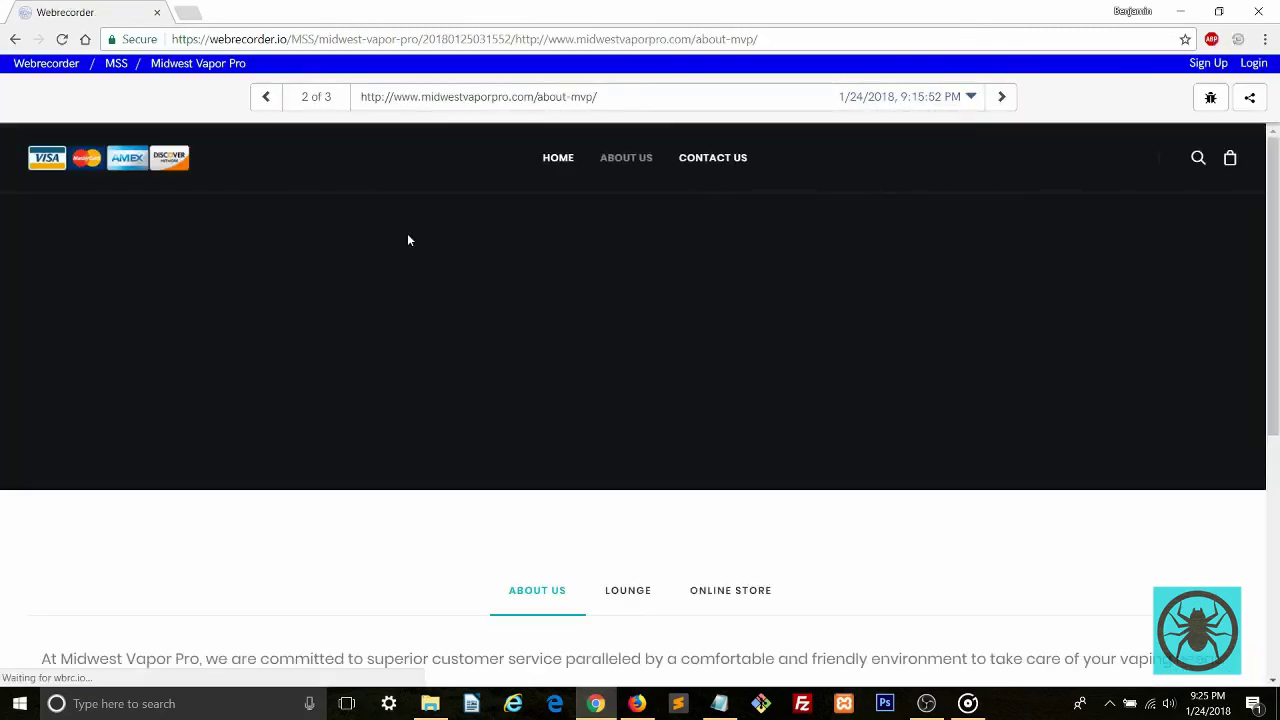
# In the logged-out Chrome replay, view the About MVP page's Lounge and Online Store sections
pyautogui.scroll(-2, 535, 344)
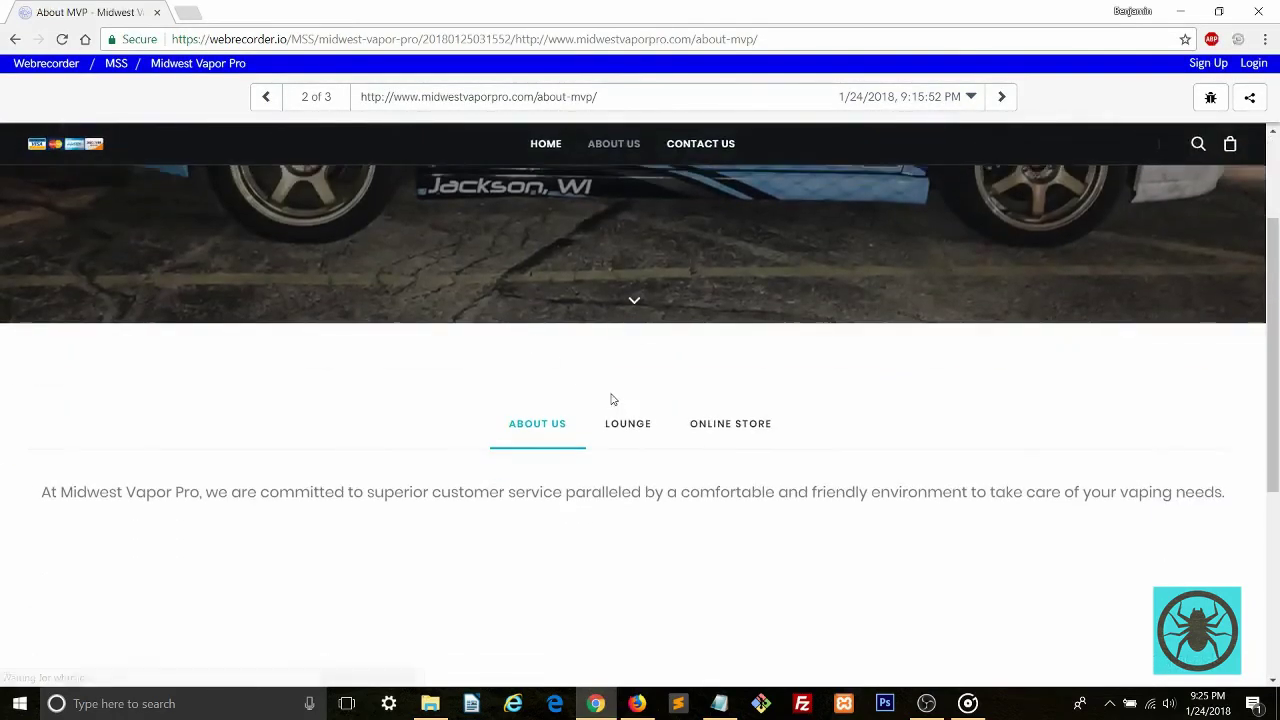
pyautogui.click(629, 433)
pyautogui.click(717, 434)
pyautogui.scroll(-5, 700, 455)
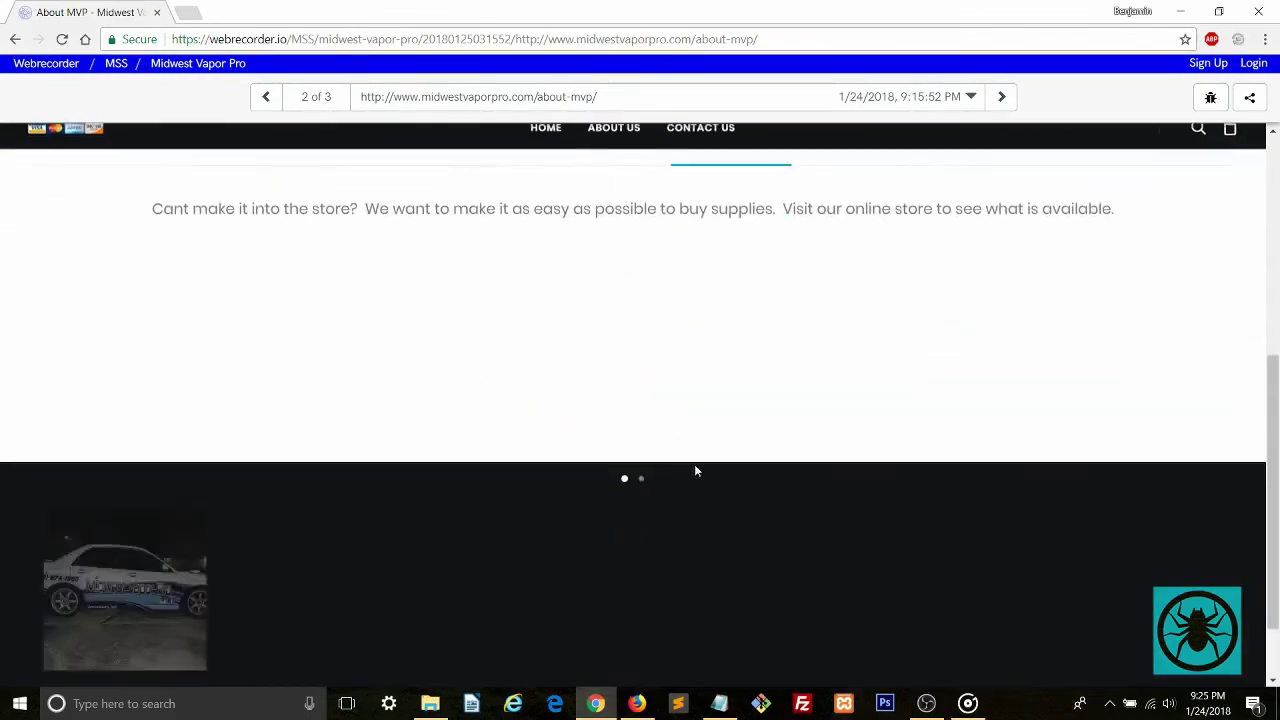
pyautogui.scroll(5, 624, 444)
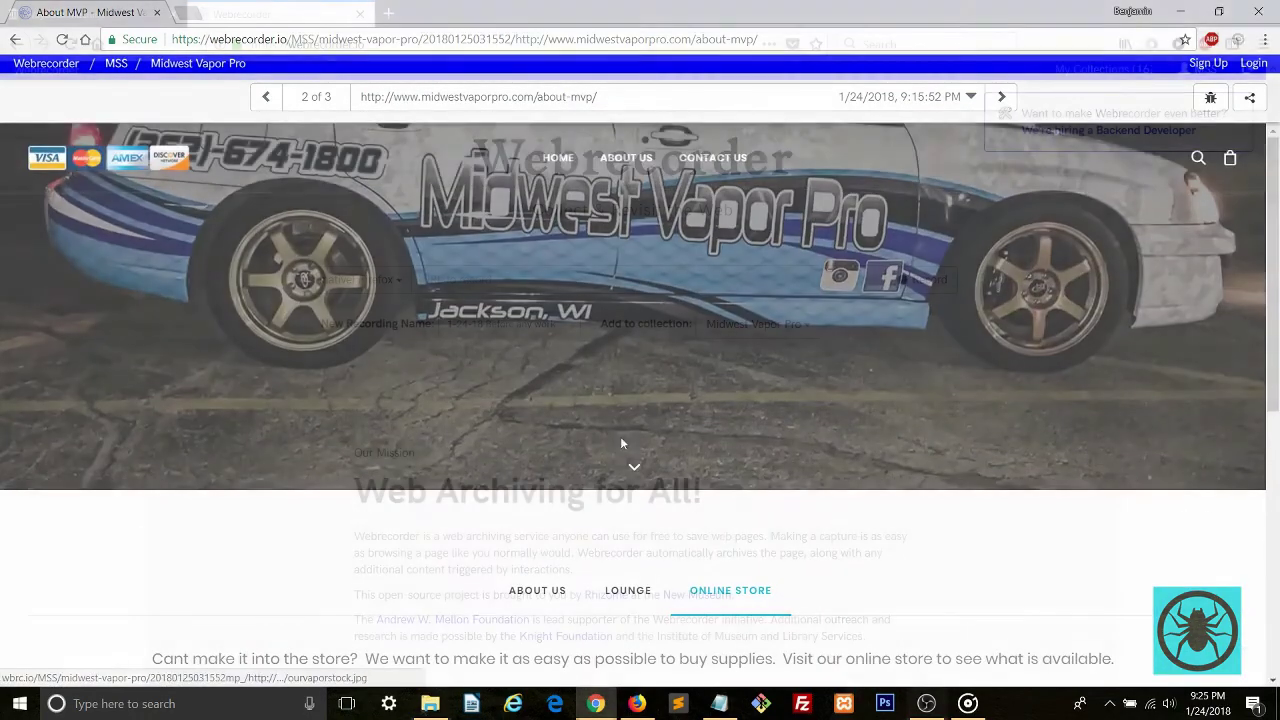